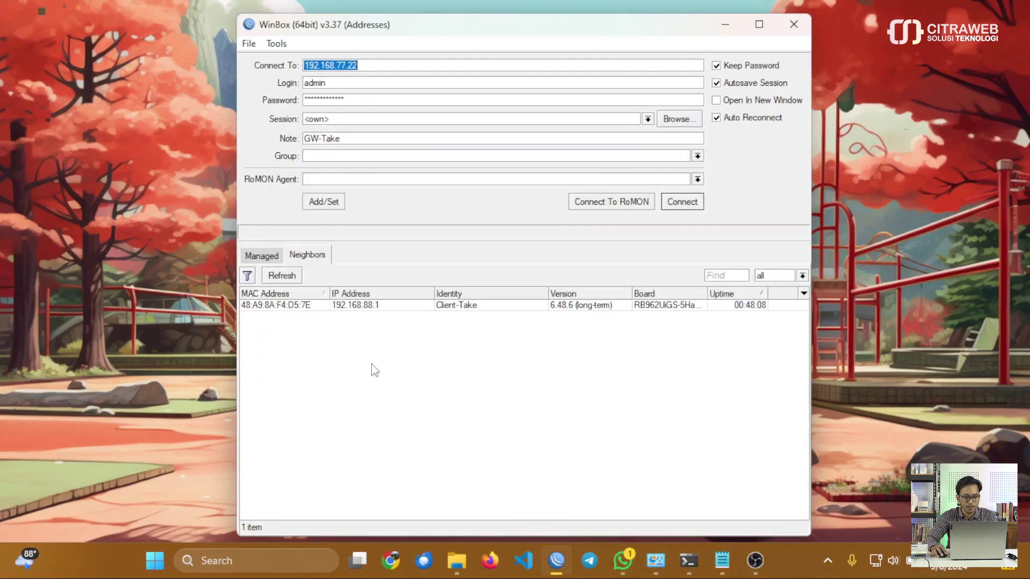
Log into the Client-Take router, zoom WinBox in twice, and show the 8-interface Interface List.
click(355, 304)
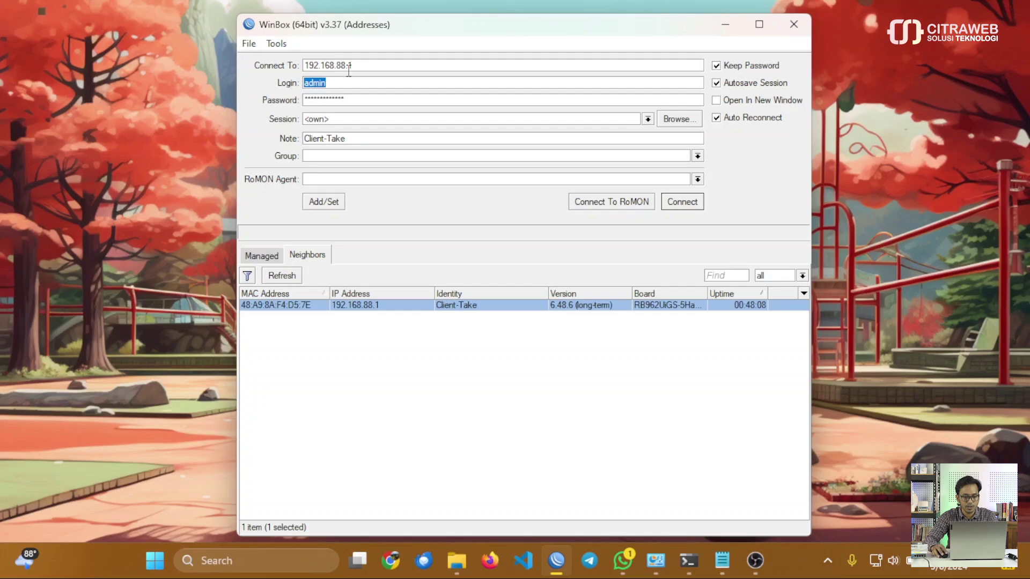
click(683, 202)
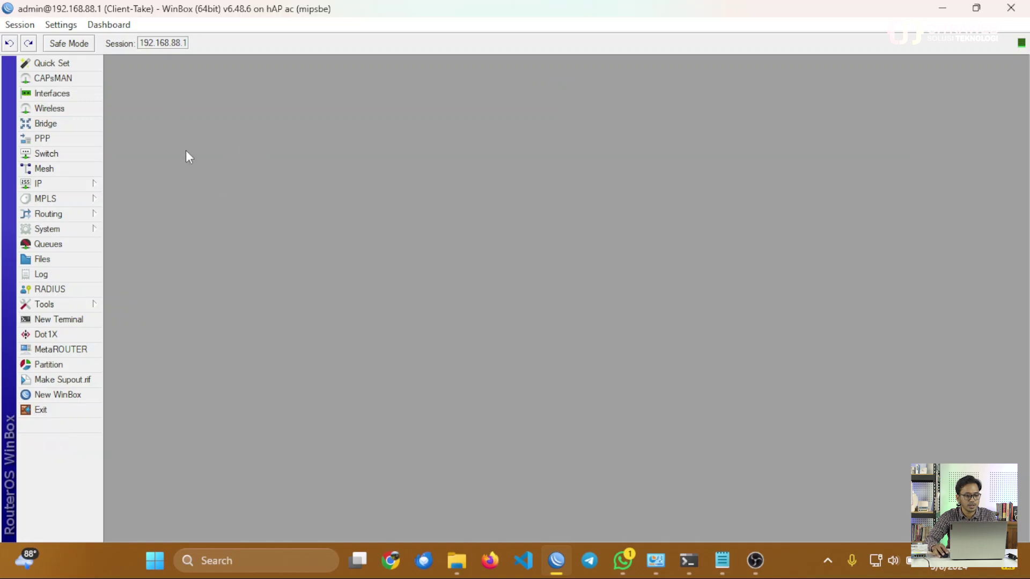
click(60, 25)
click(85, 81)
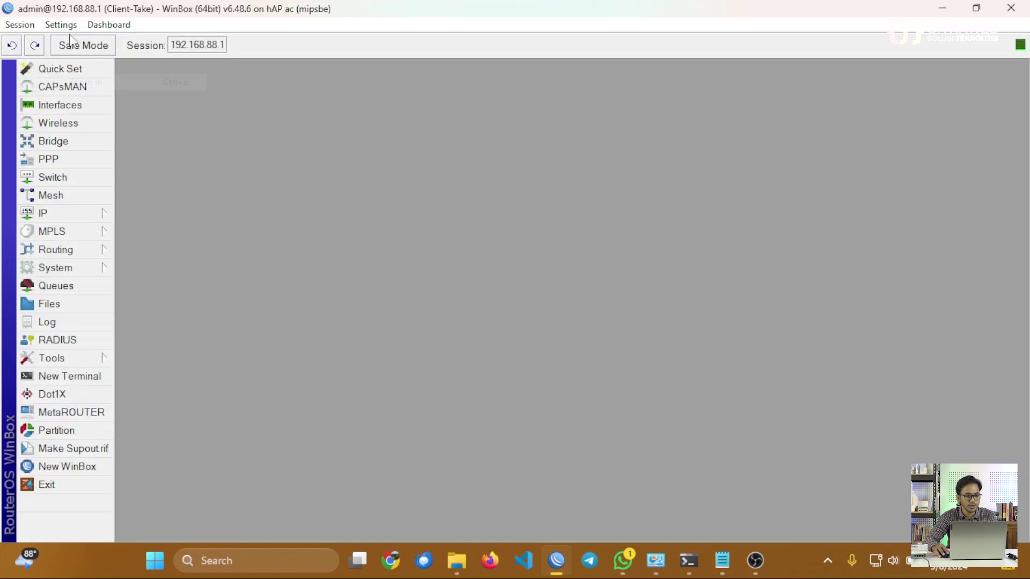
click(61, 25)
click(75, 81)
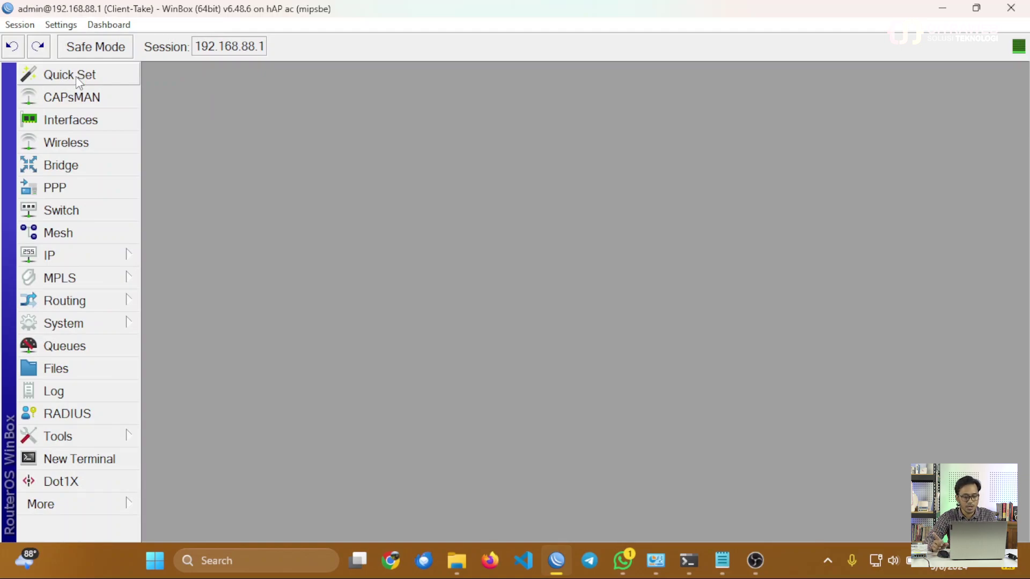
click(83, 123)
drag(178, 111, 180, 79)
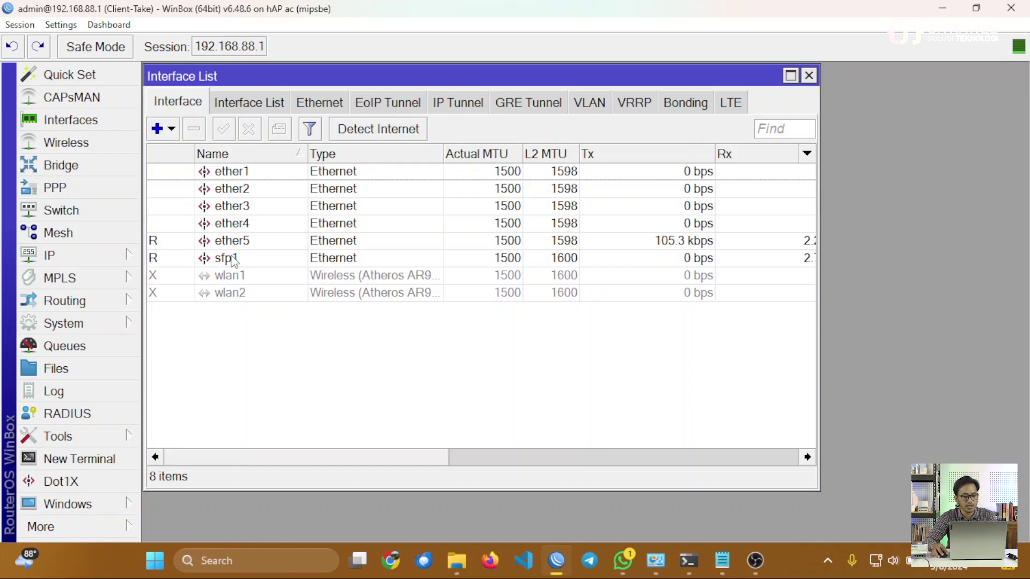
Show sfp1's SFP tab details for the MIKROBITS SFP-XPON-ONU: SC connector, 20 km, 1310 nm, link ok.
double_click(233, 259)
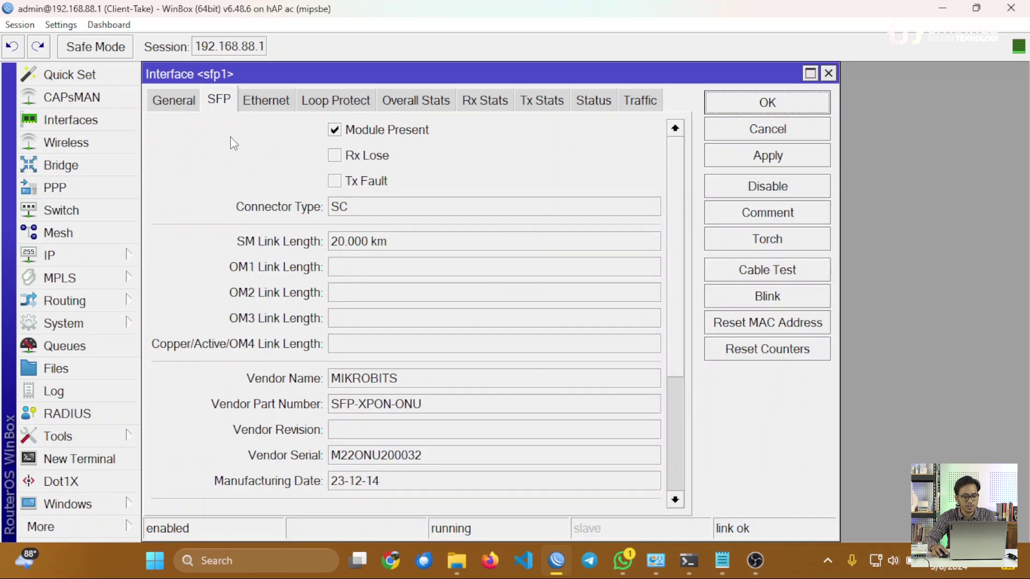
scroll(299, 195, down, 4)
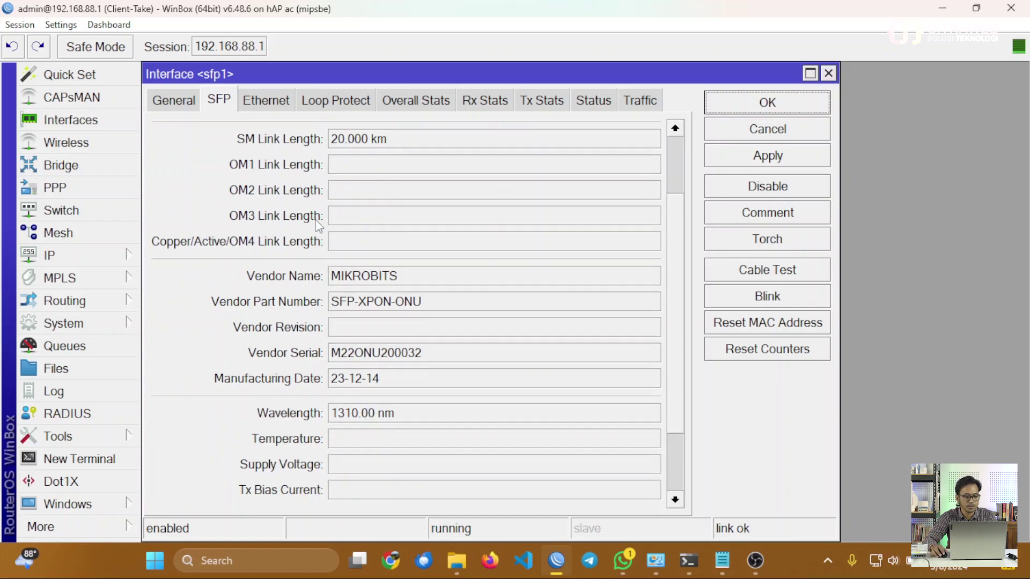
scroll(319, 226, down, 2)
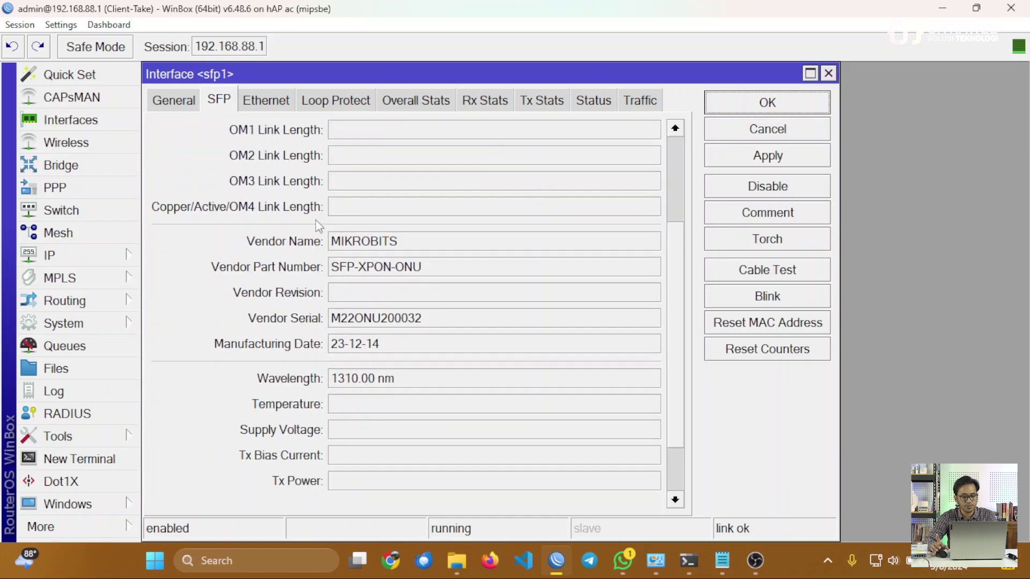
scroll(319, 226, down, 1)
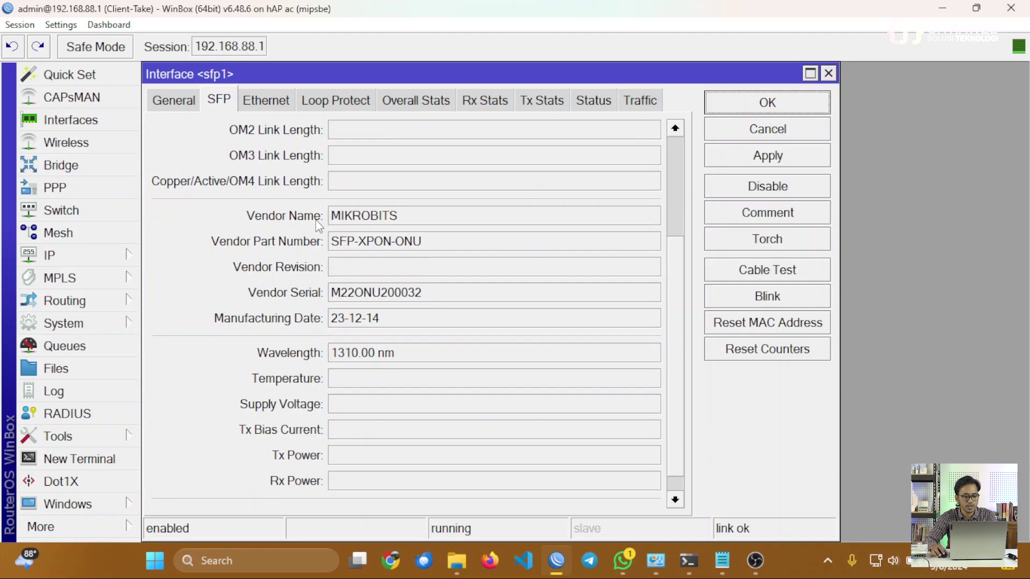
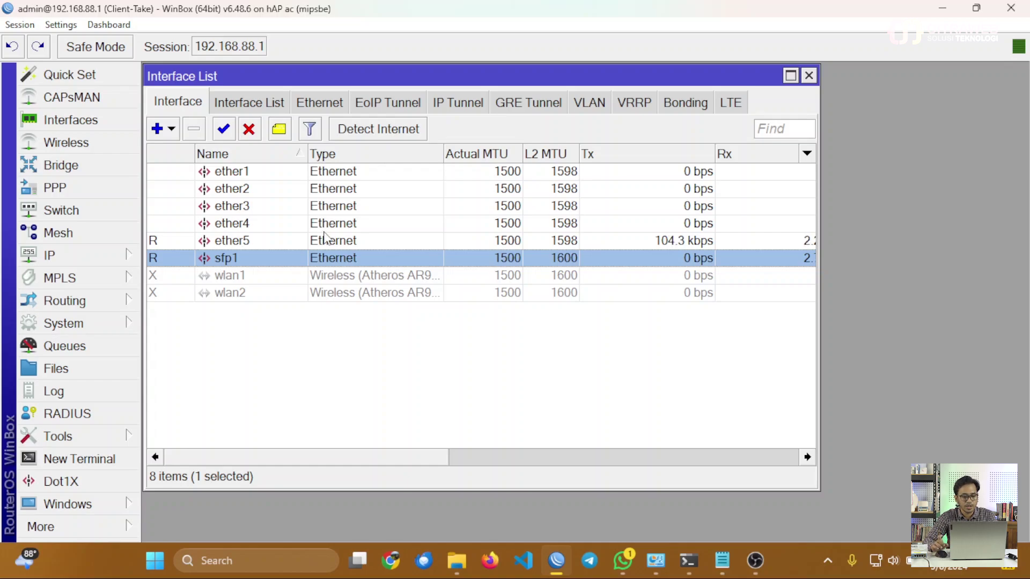
Add a new PPPoE Client interface, pppoe-out1, that dials over sfp1.
click(172, 130)
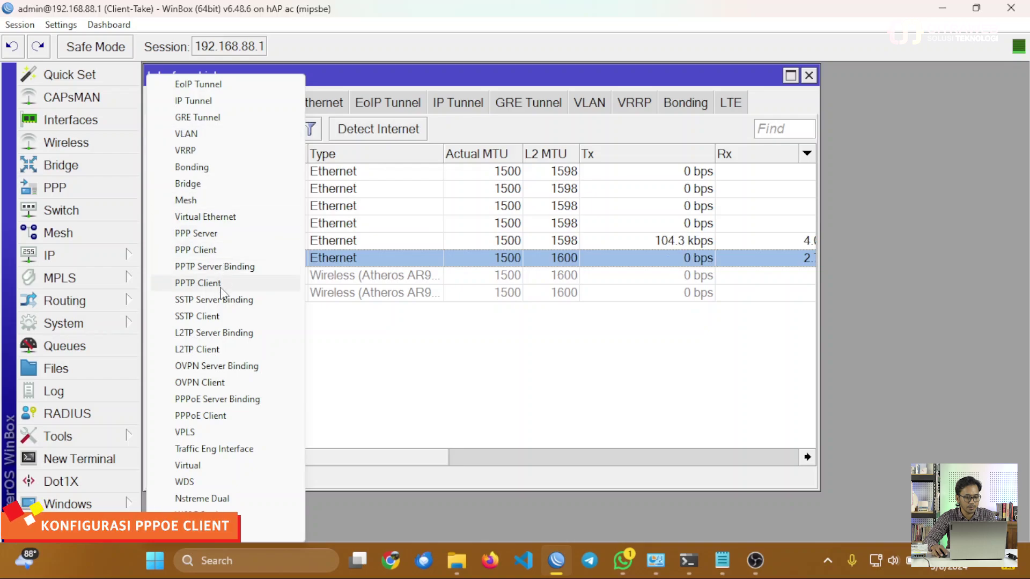
click(223, 416)
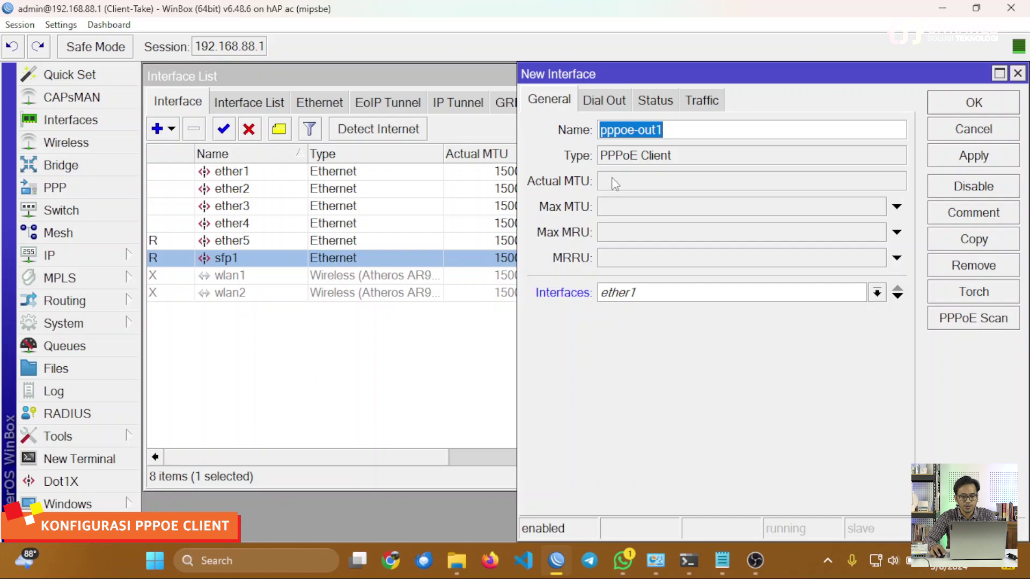
click(671, 298)
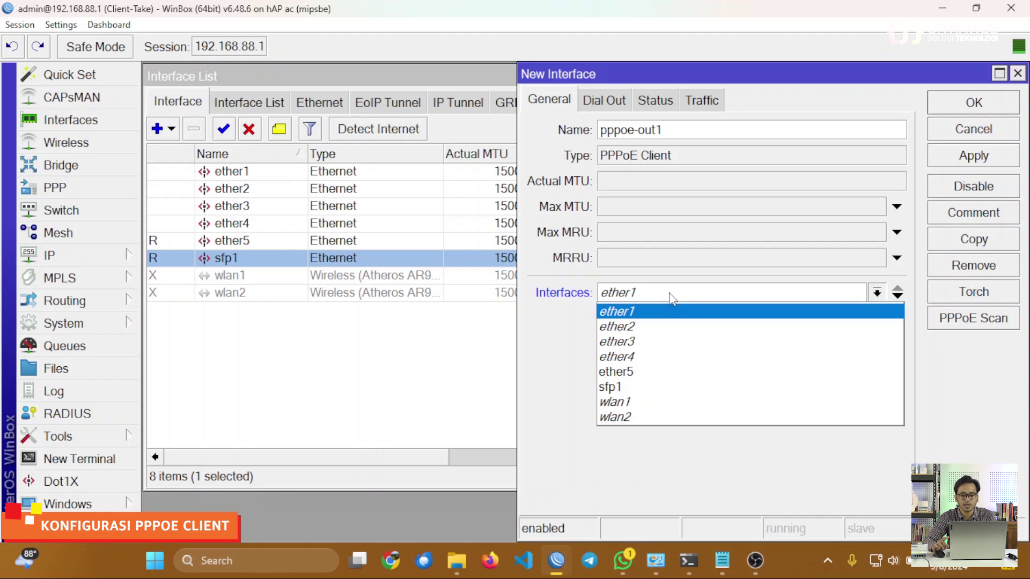
click(659, 387)
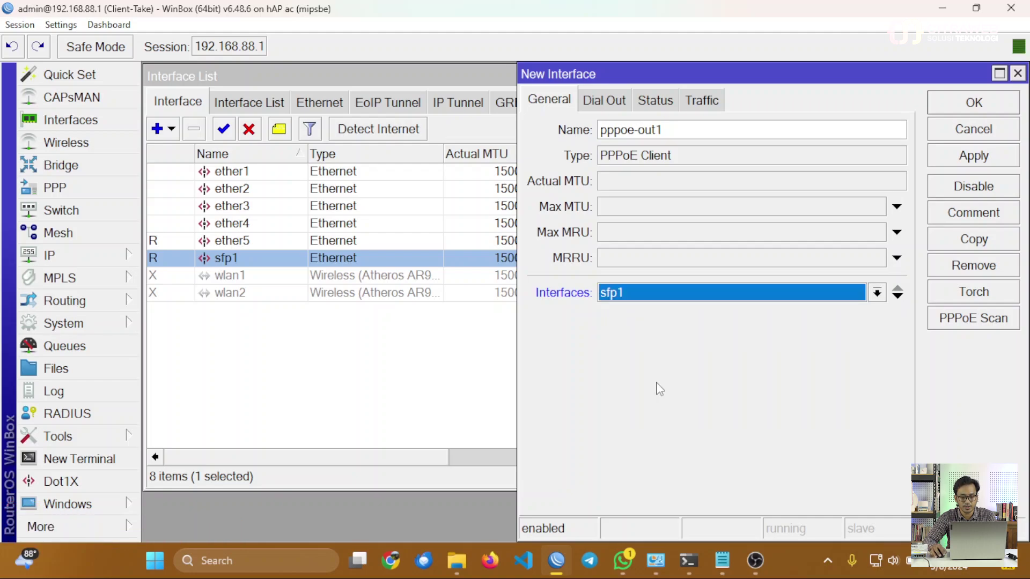
On the Dial Out tab, enter the PPPoE account user name and password.
click(606, 101)
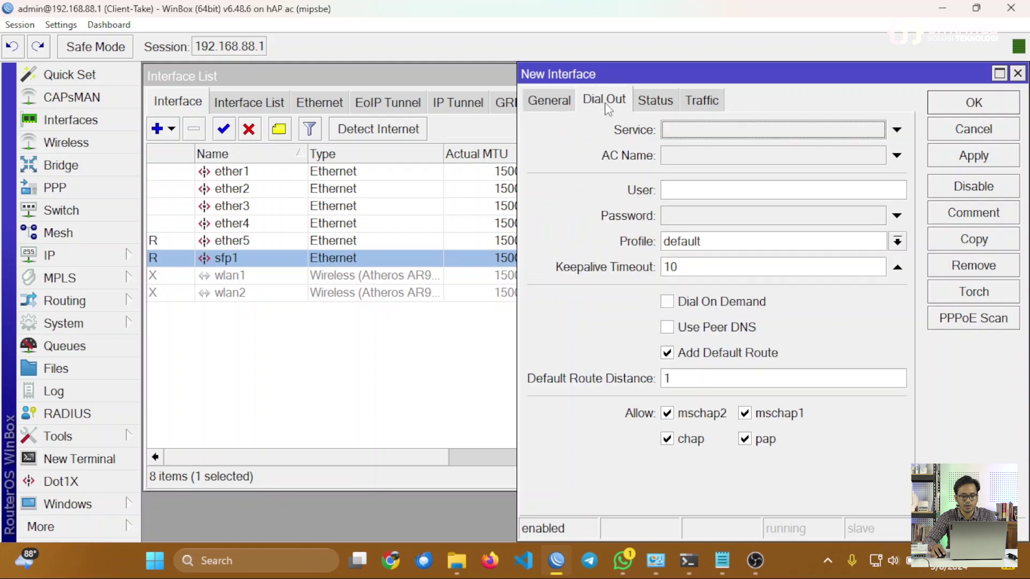
click(674, 186)
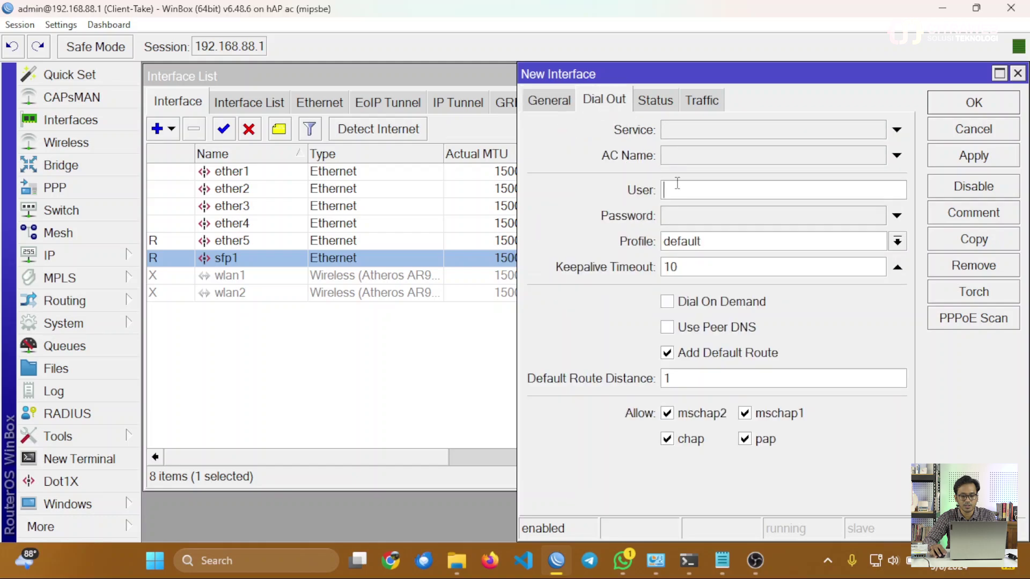
click(681, 214)
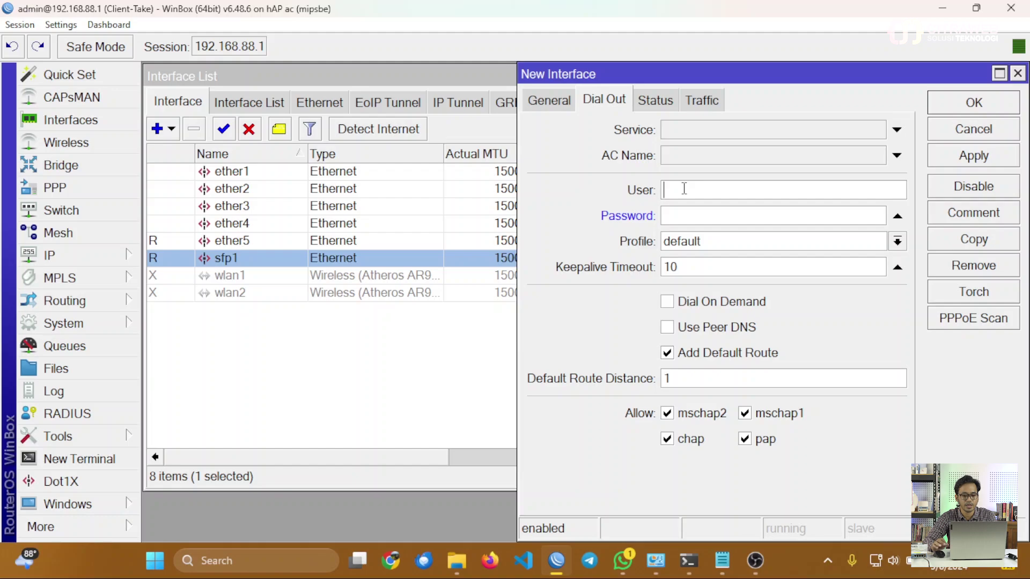
click(683, 188)
text(bondan)
key(Tab)
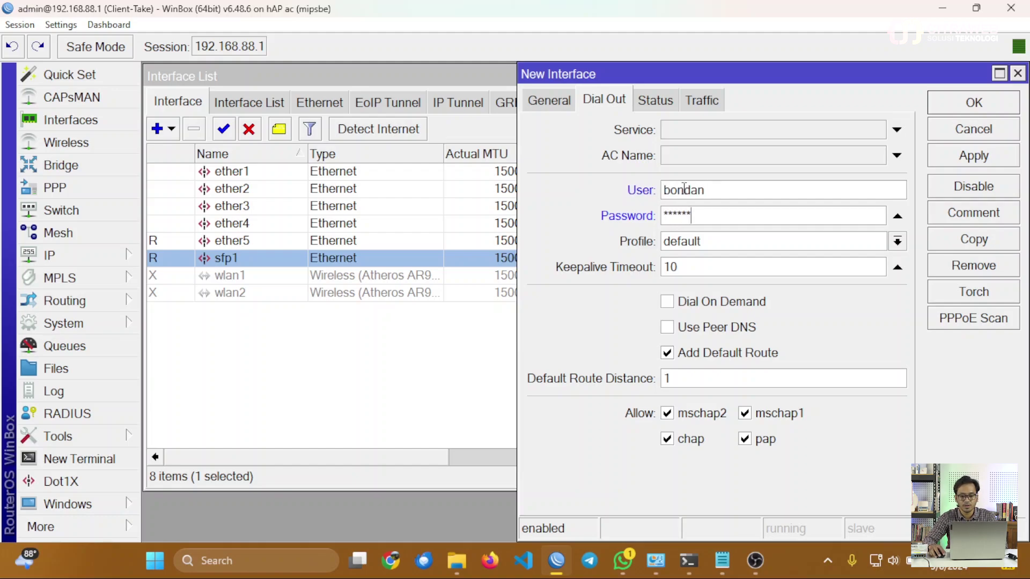
Set Profile to default-encryption, enable Use Peer DNS, and apply the client.
click(708, 244)
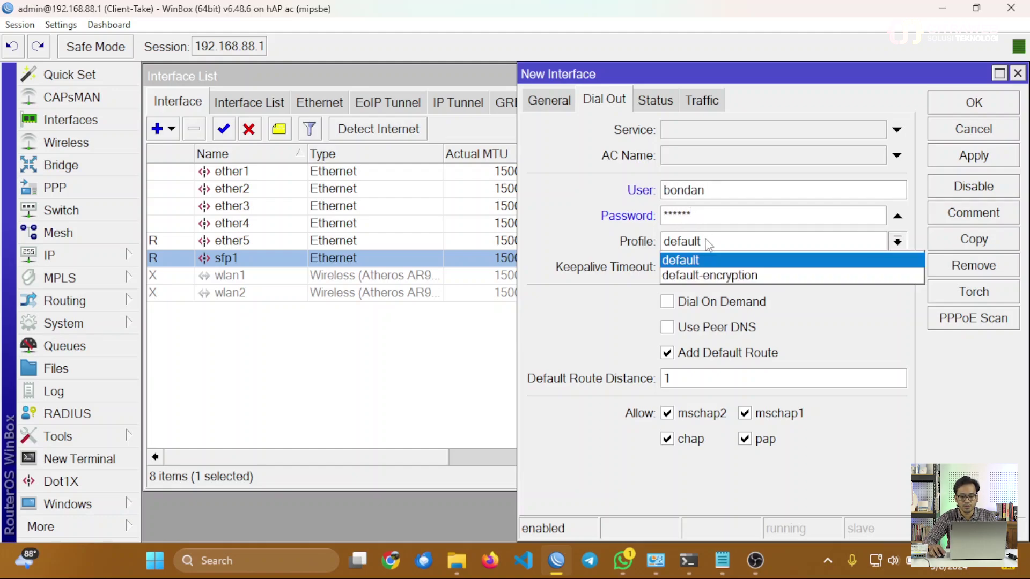
click(709, 274)
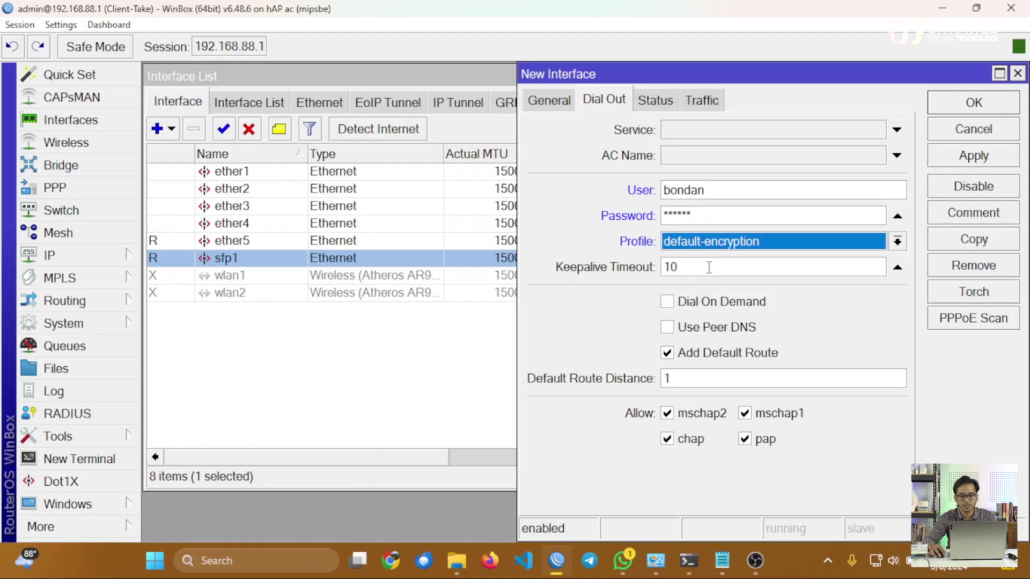
click(708, 330)
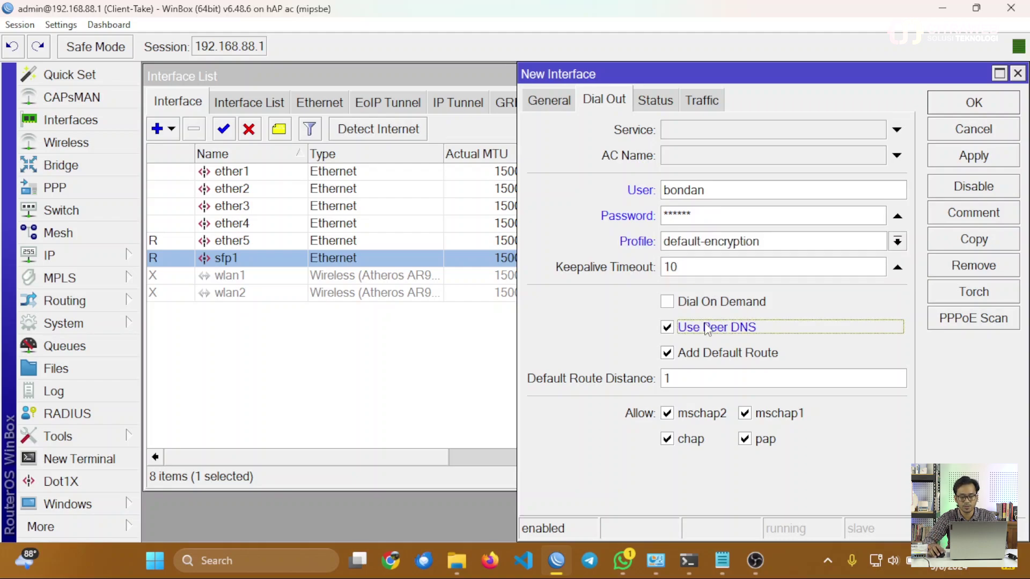
click(948, 157)
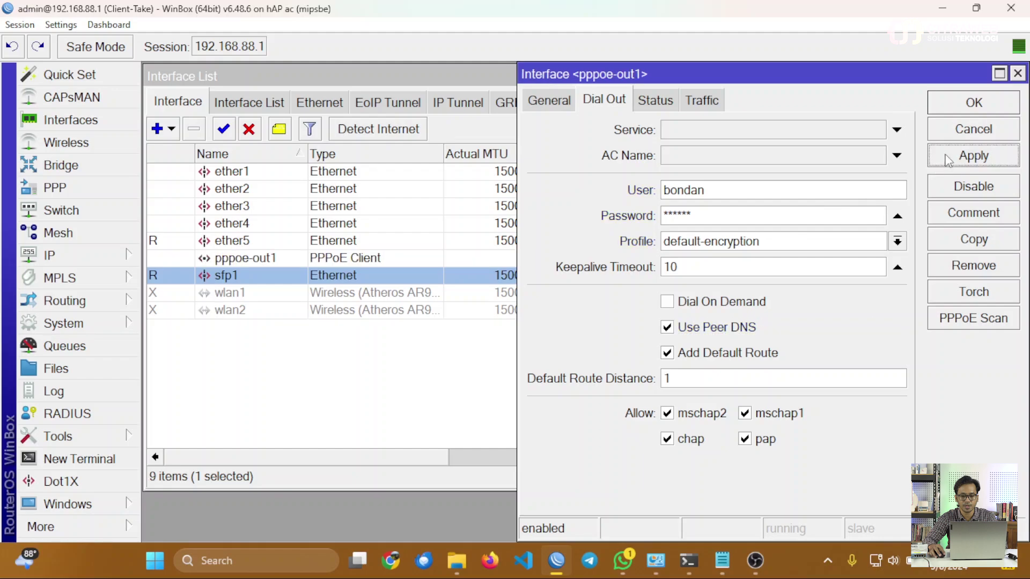
Ping google.com from a router terminal, getting 7 of 7 replies with 0% loss.
click(956, 107)
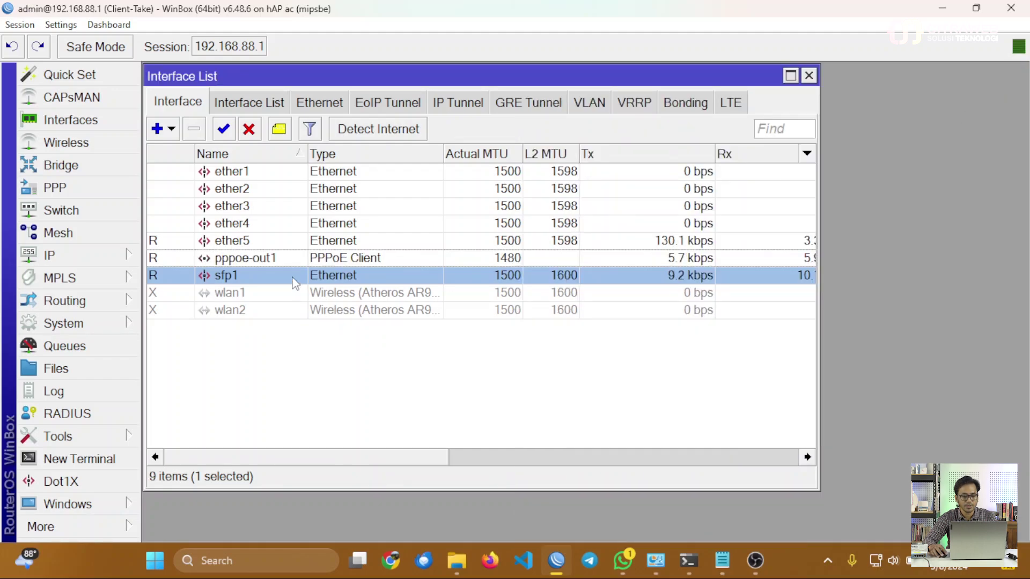
click(286, 259)
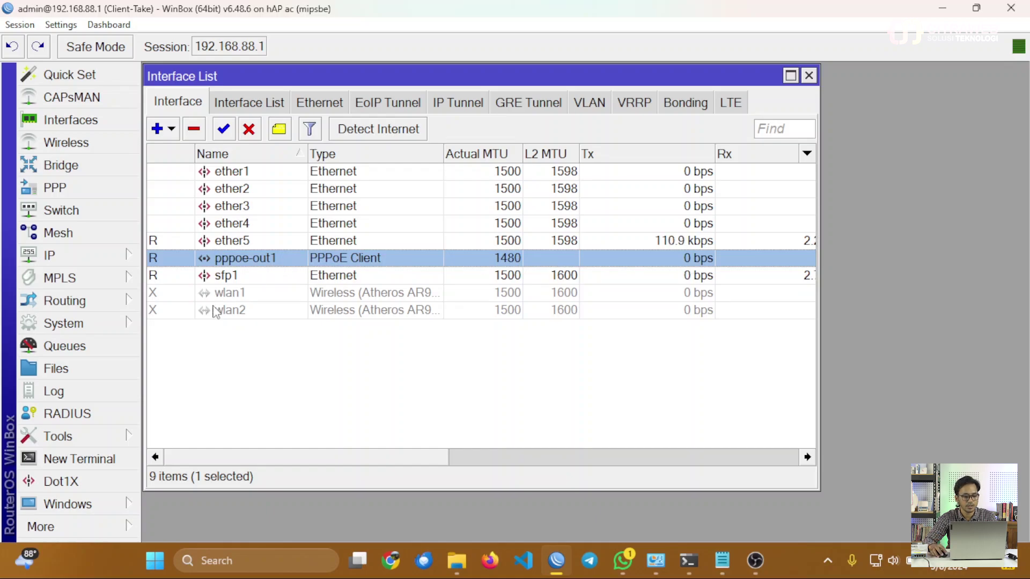
click(108, 459)
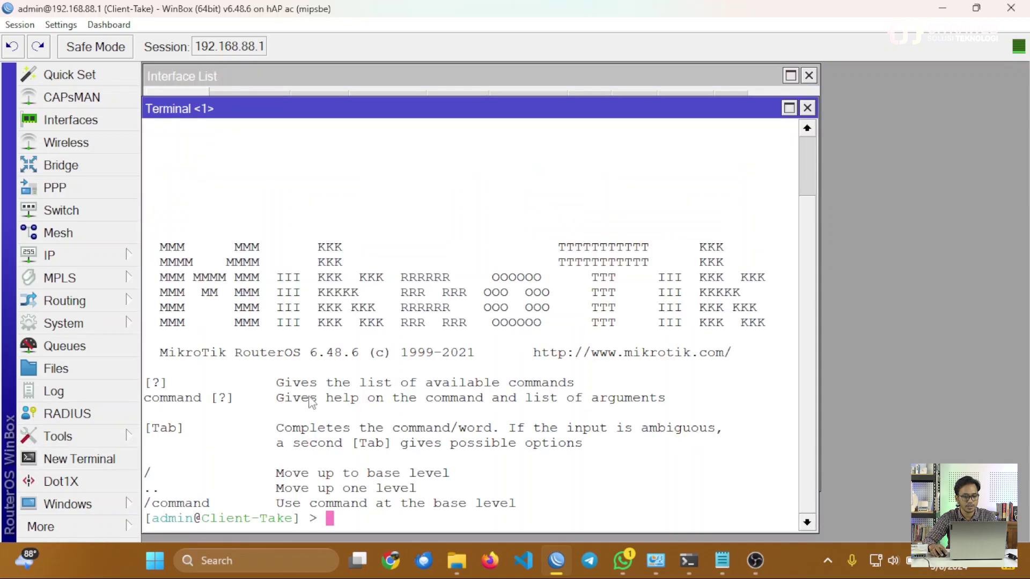
text(ping google.com)
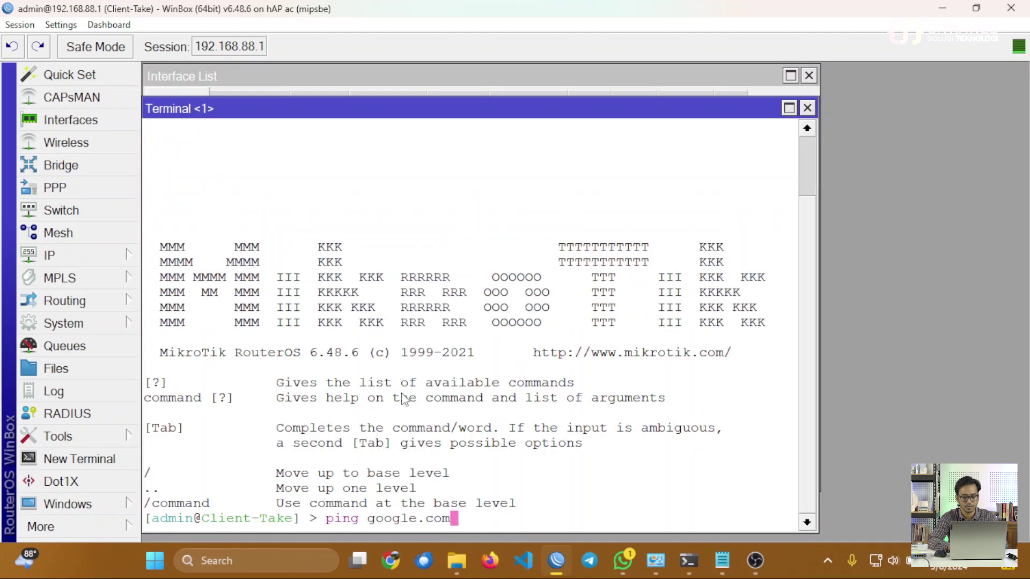
key(Return)
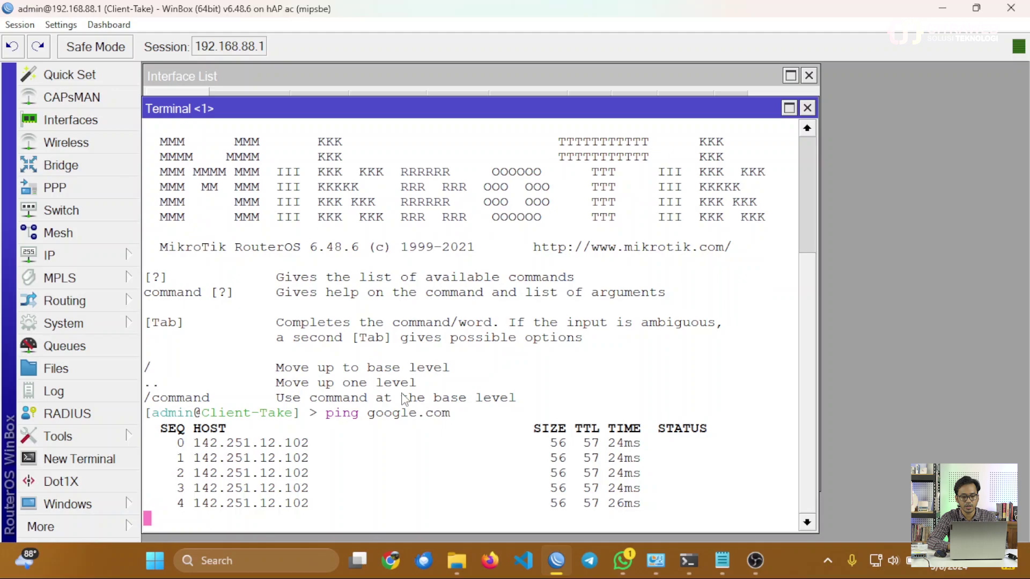
key(ctrl+c)
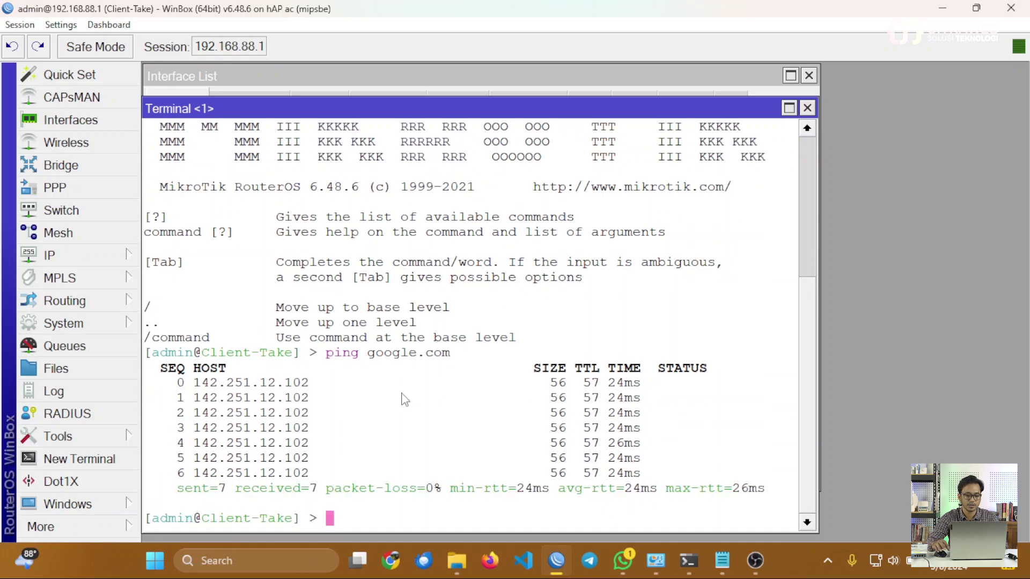
click(808, 108)
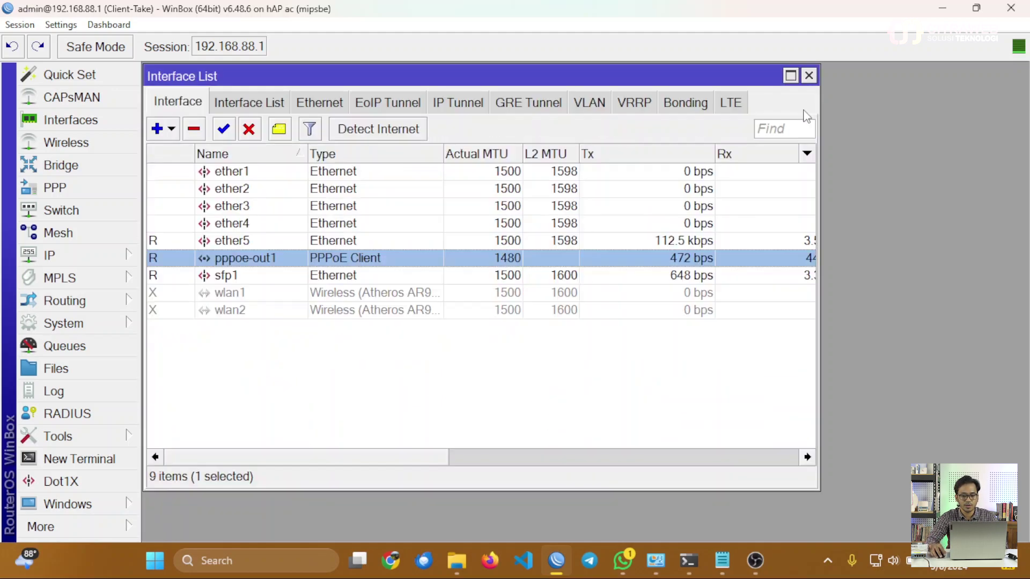
Inspect the dynamic public address on pppoe-out1 in the IP Addresses list.
click(809, 75)
click(105, 260)
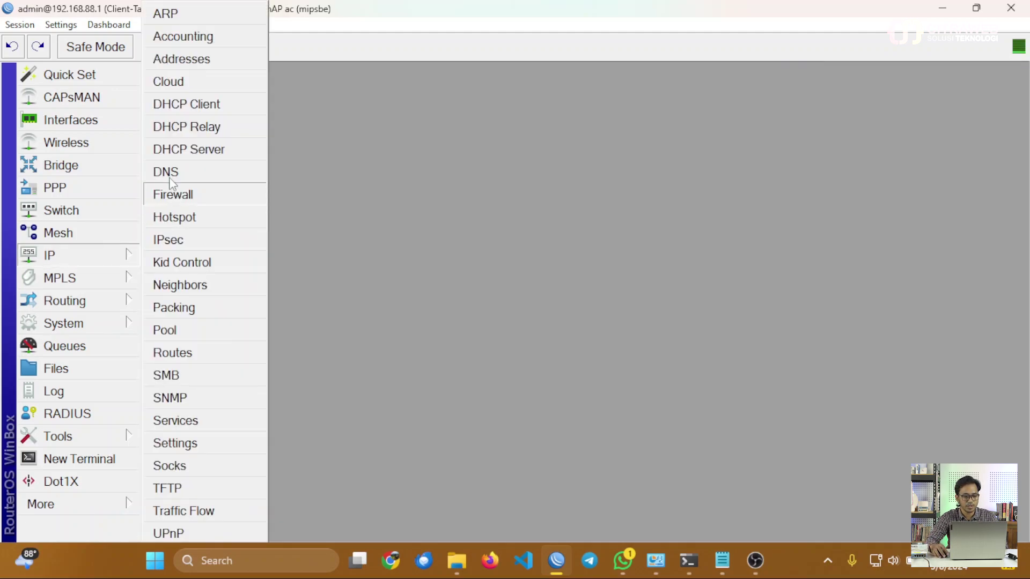
click(202, 67)
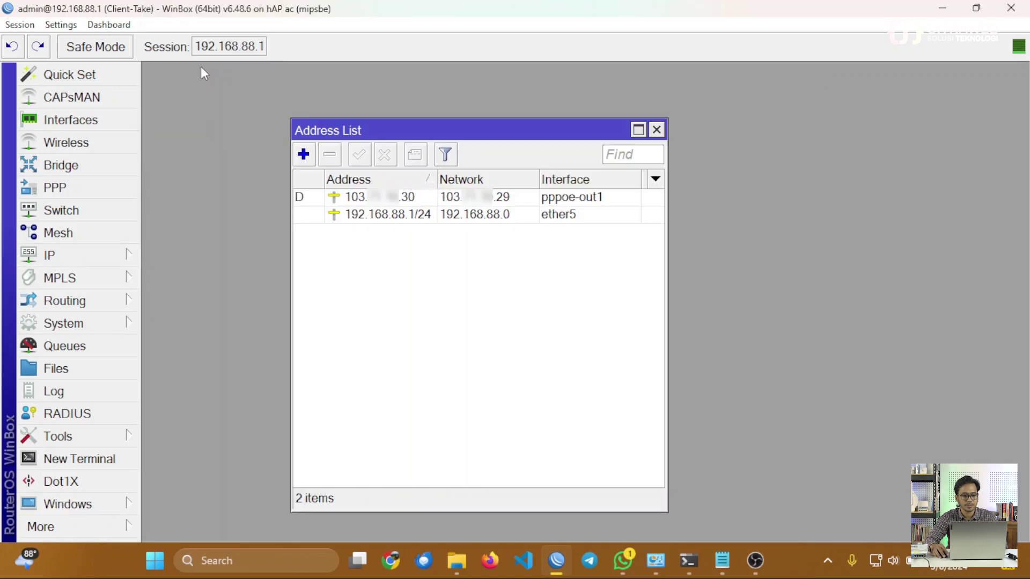
click(356, 197)
drag(357, 122, 231, 79)
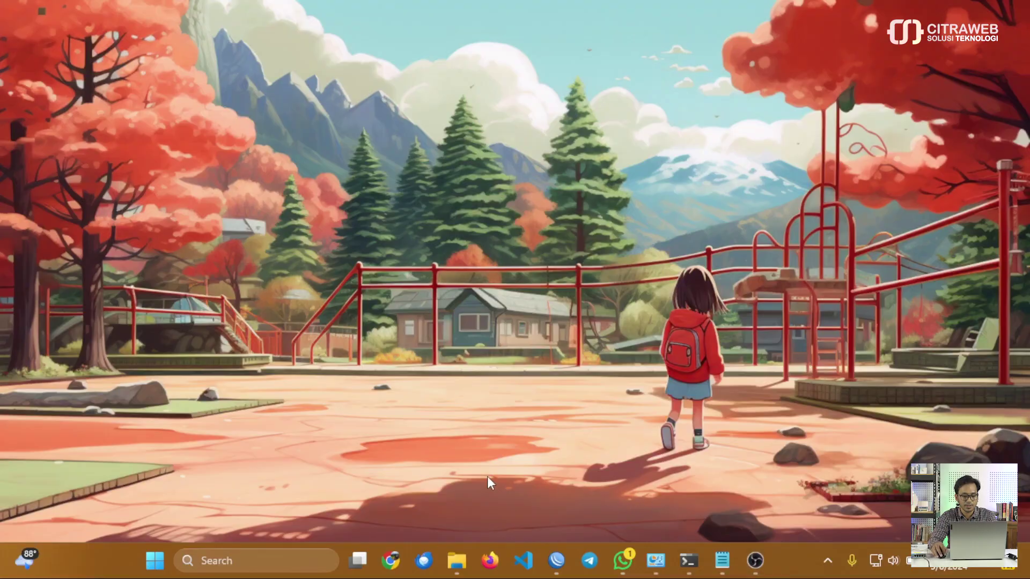
Load the GPON web login page at 192.168.30.2 in a new browser window.
click(390, 561)
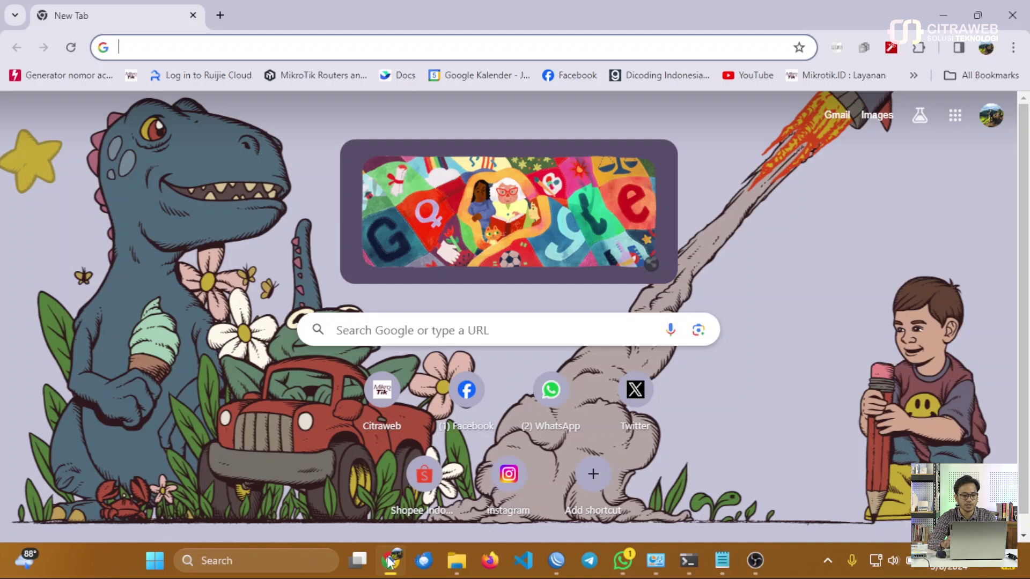
text(192.168.)
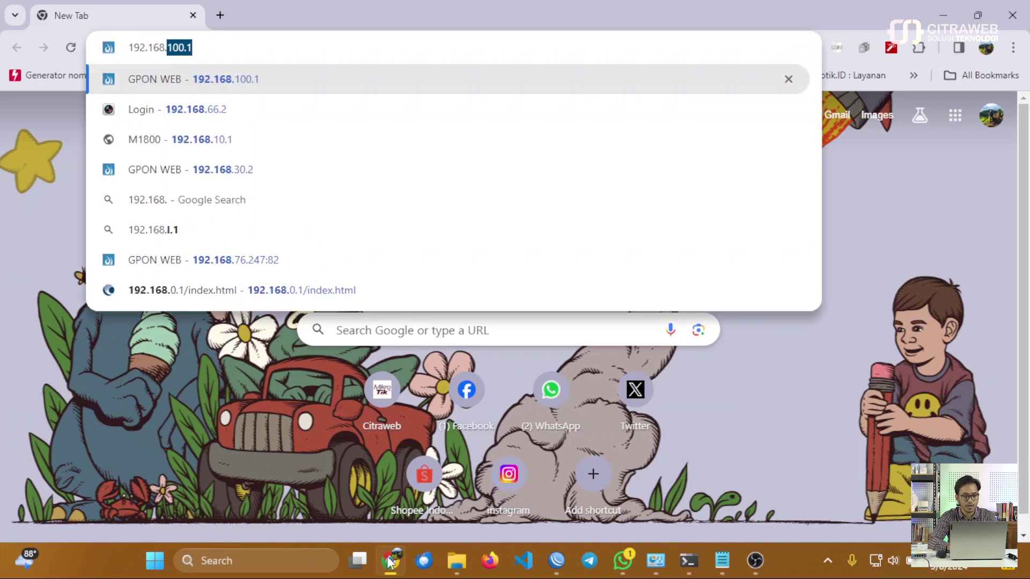
text(30.)
key(Return)
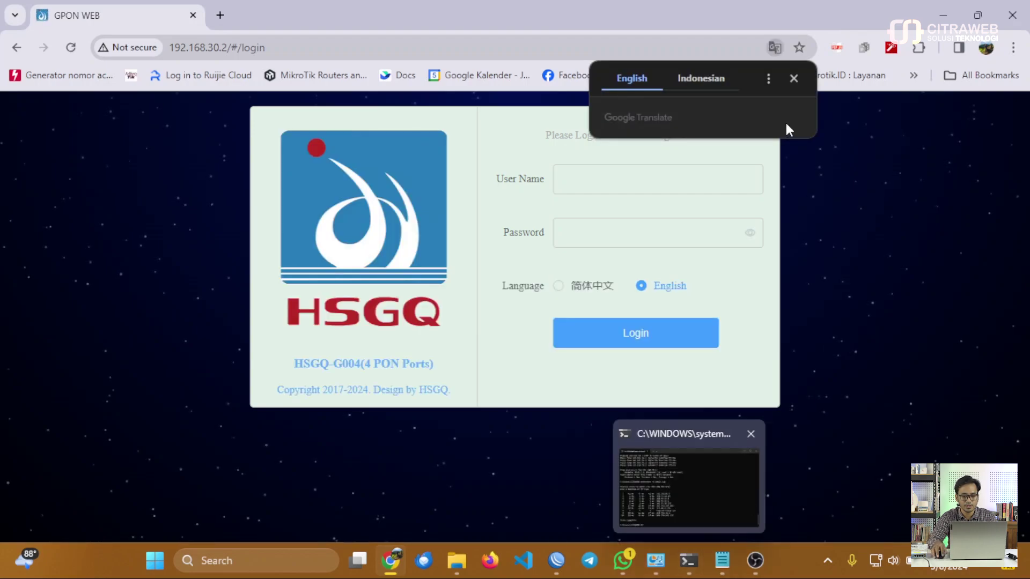
Log in to the OLT with its user name and password, then open PON01's ONT list.
click(794, 79)
click(686, 177)
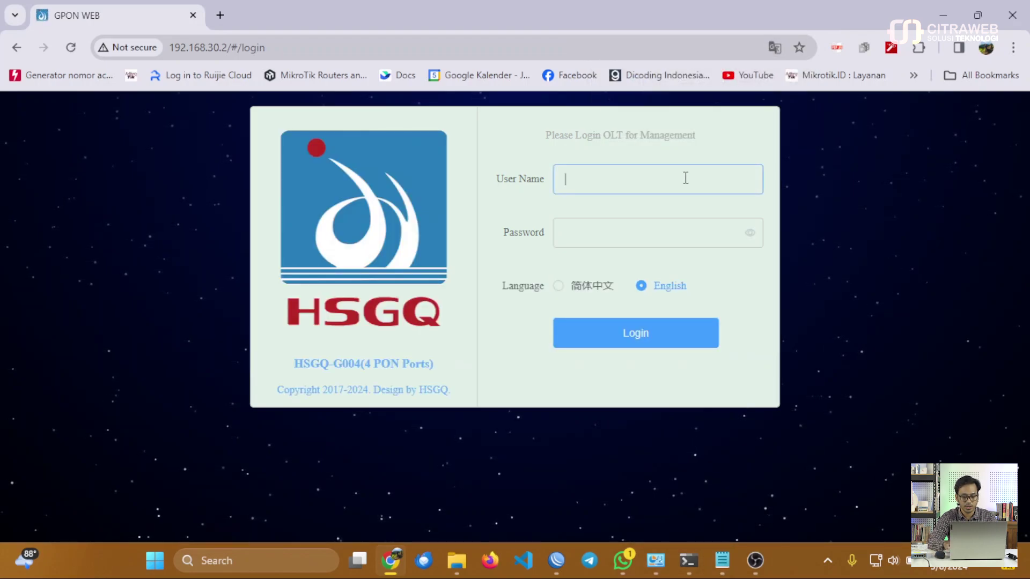
text(root)
key(Tab)
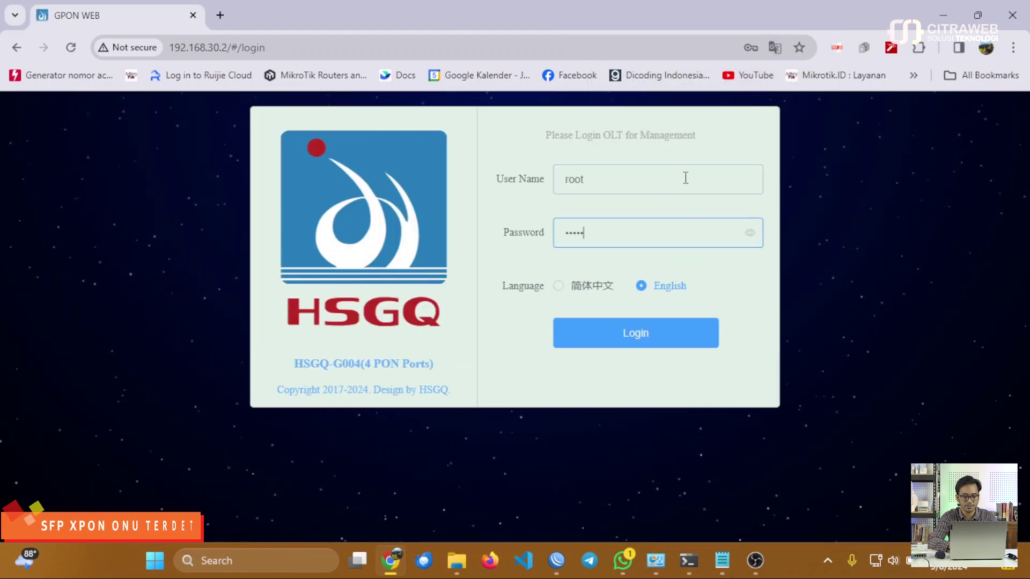
key(Return)
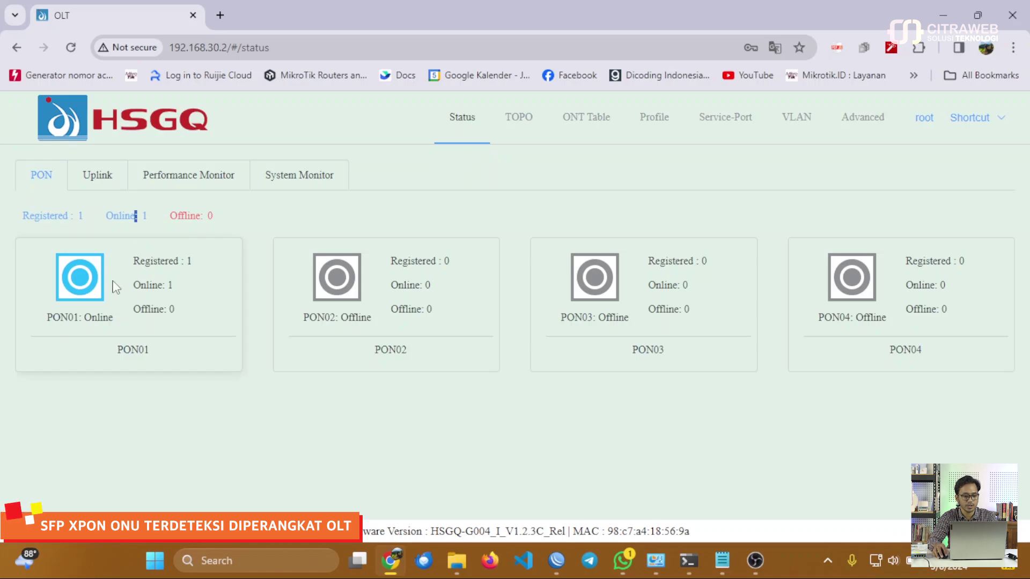
click(97, 289)
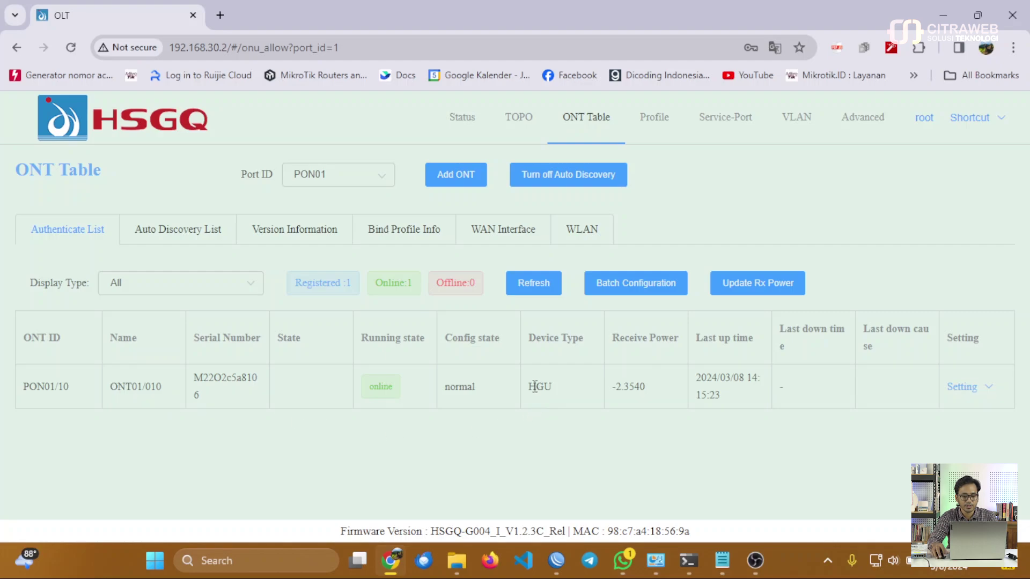
Highlight the ONU's HGU device type, -2.3540 receive power and last up time.
drag(530, 386, 551, 387)
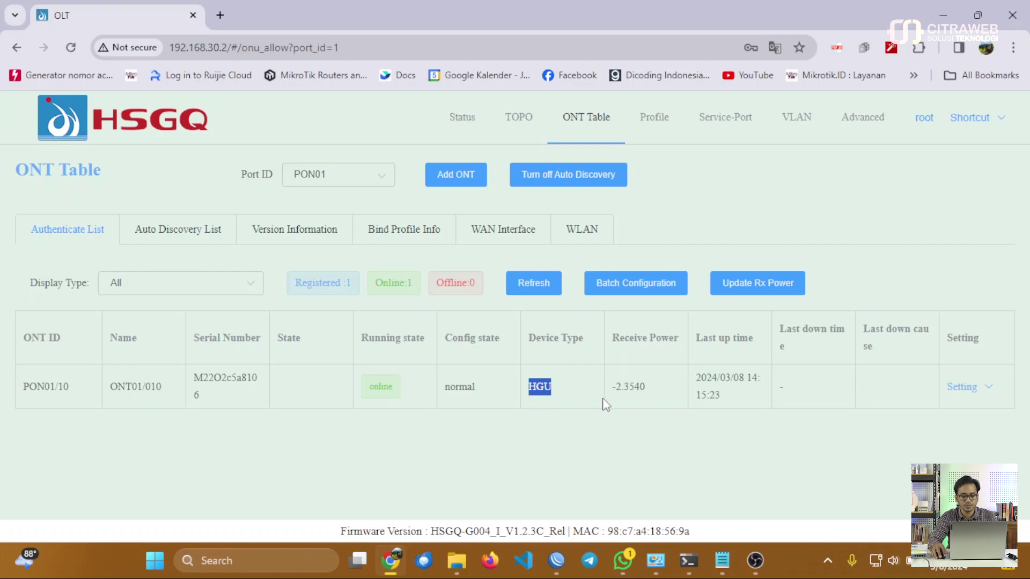
drag(614, 391, 651, 395)
drag(722, 398, 697, 382)
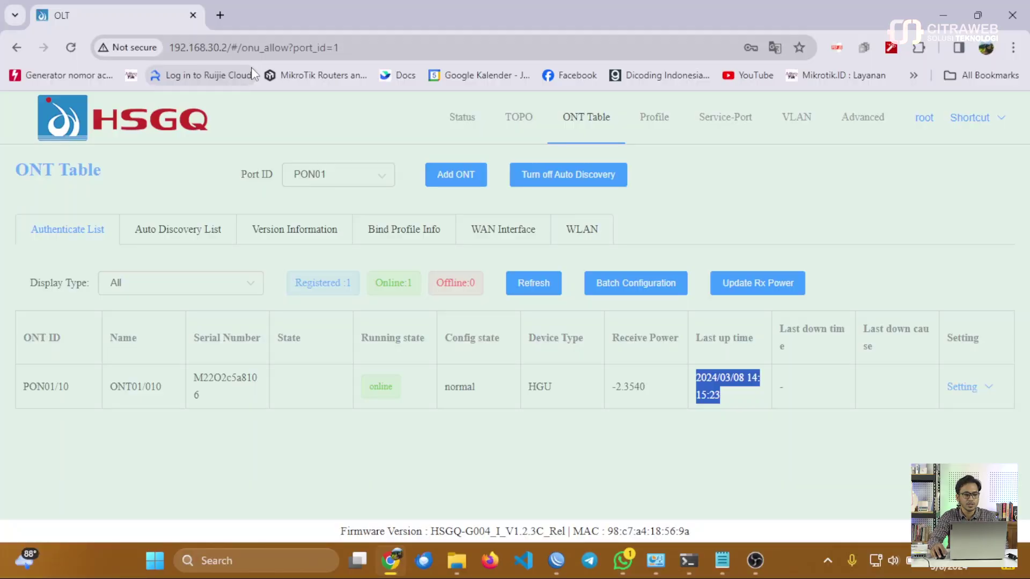
click(220, 20)
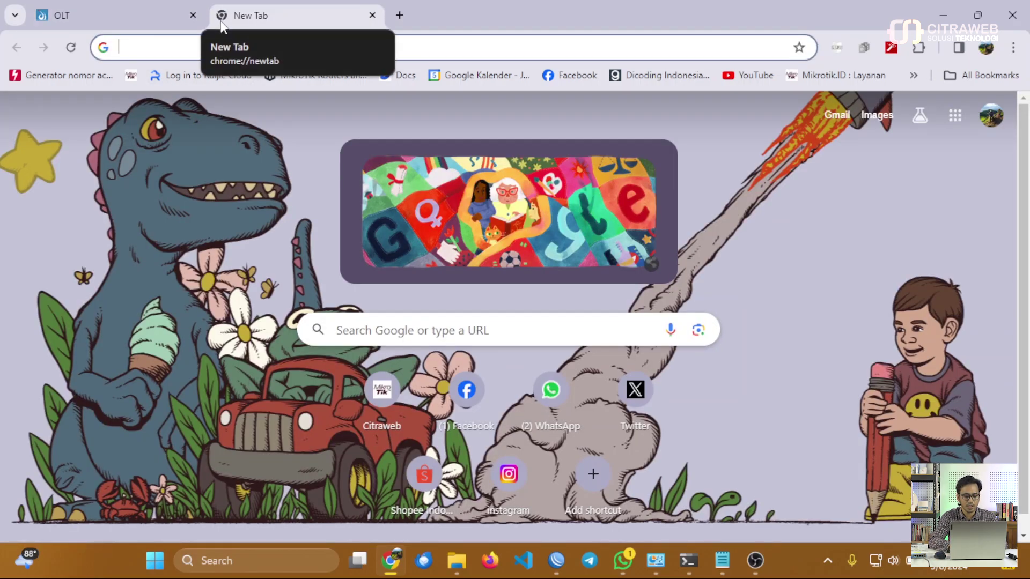
Search 'what my ip' and read the public IPv4 address on whatismyipaddress.com.
text(what)
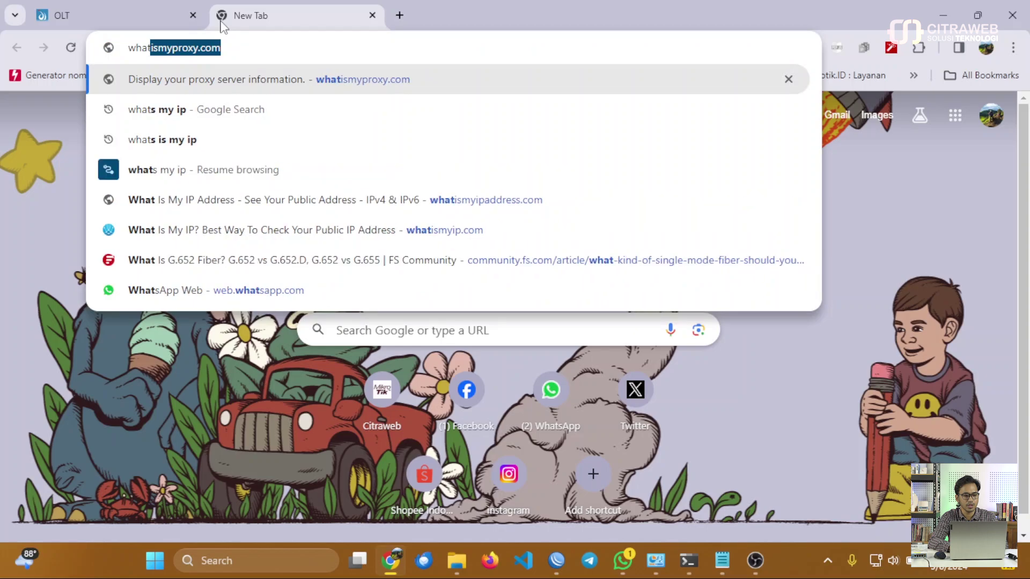
text( my )
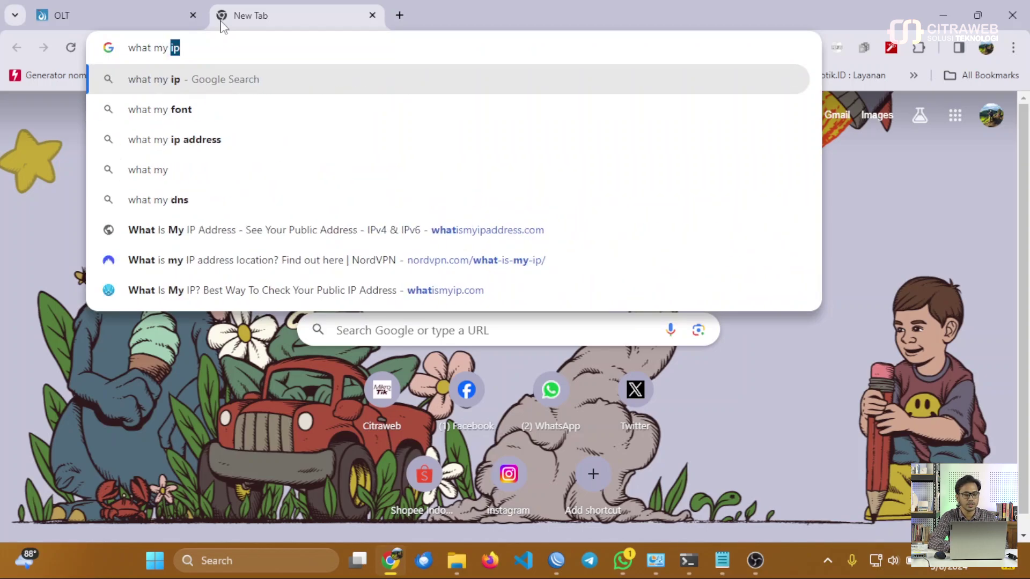
text(ip)
key(Return)
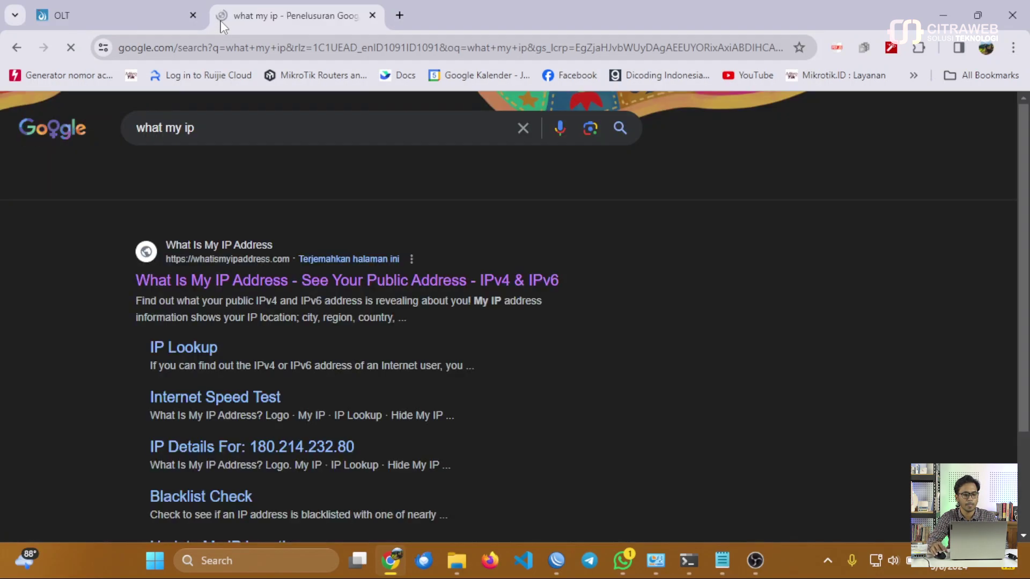
click(268, 278)
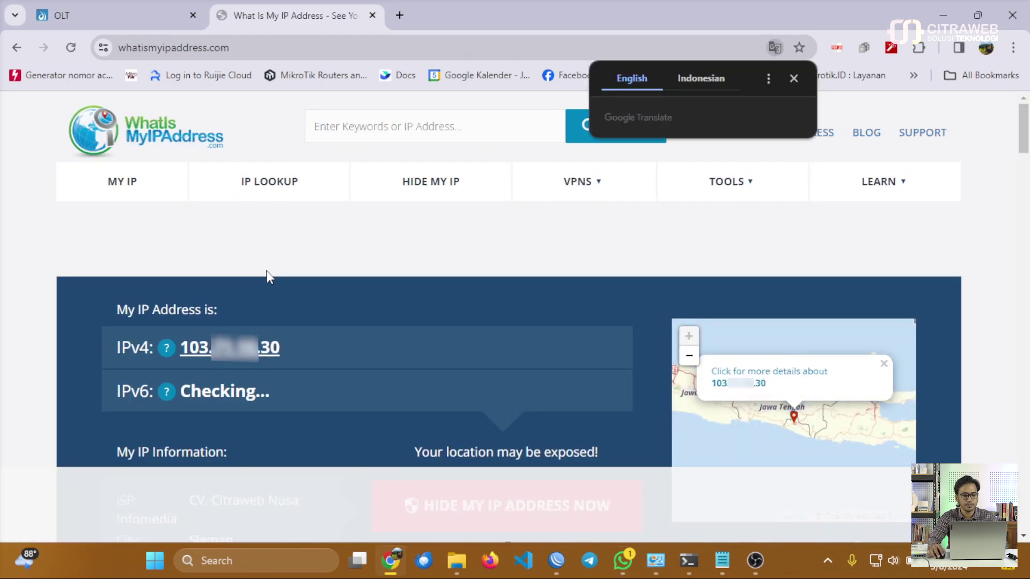
drag(290, 348, 179, 348)
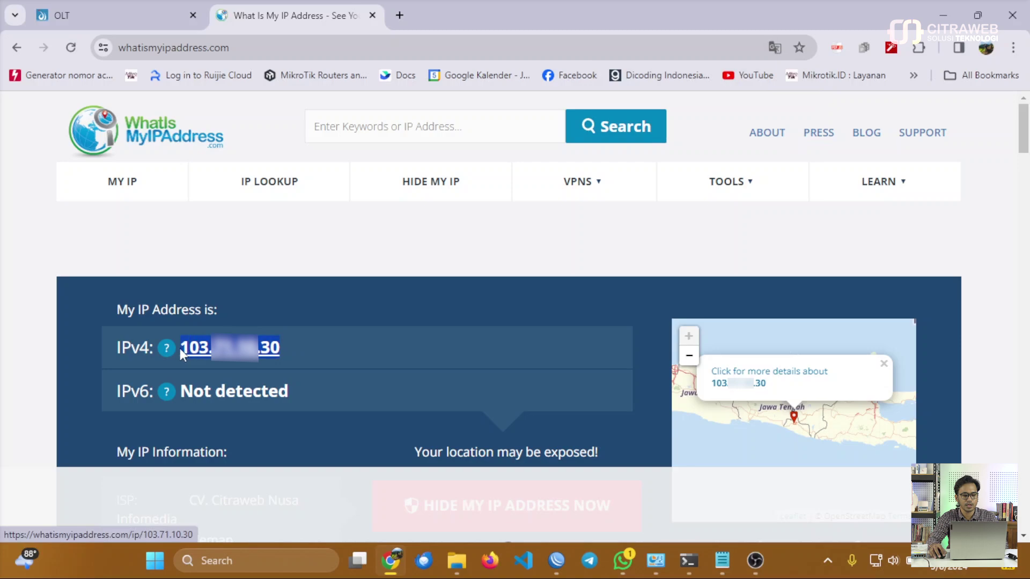
click(288, 352)
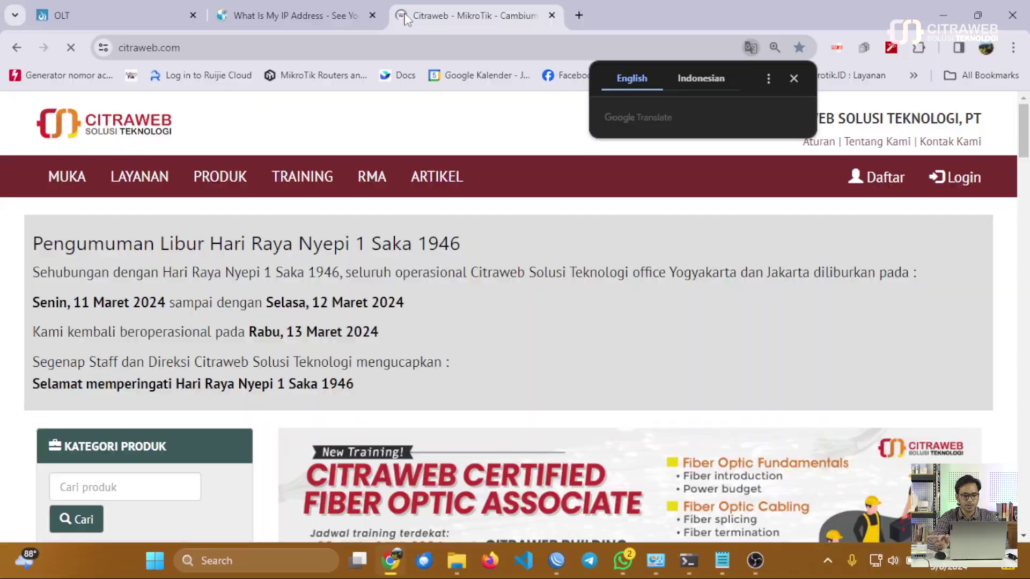
Search Citraweb's products for 'xpon' and open the MikroBits SFP XPON ONU result.
scroll(2, 252, down, 2)
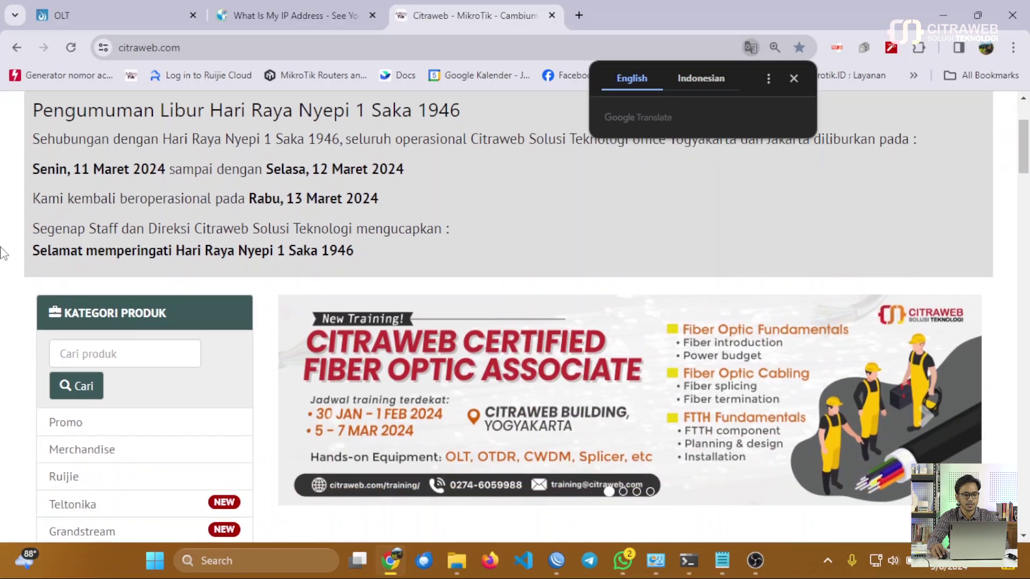
scroll(99, 328, down, 1)
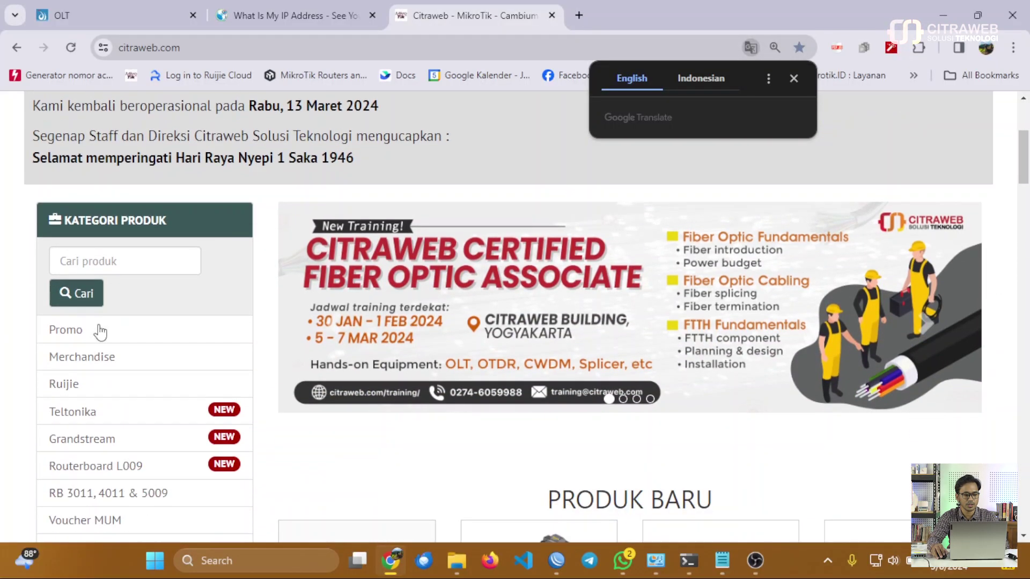
click(119, 262)
text(xpon)
key(Return)
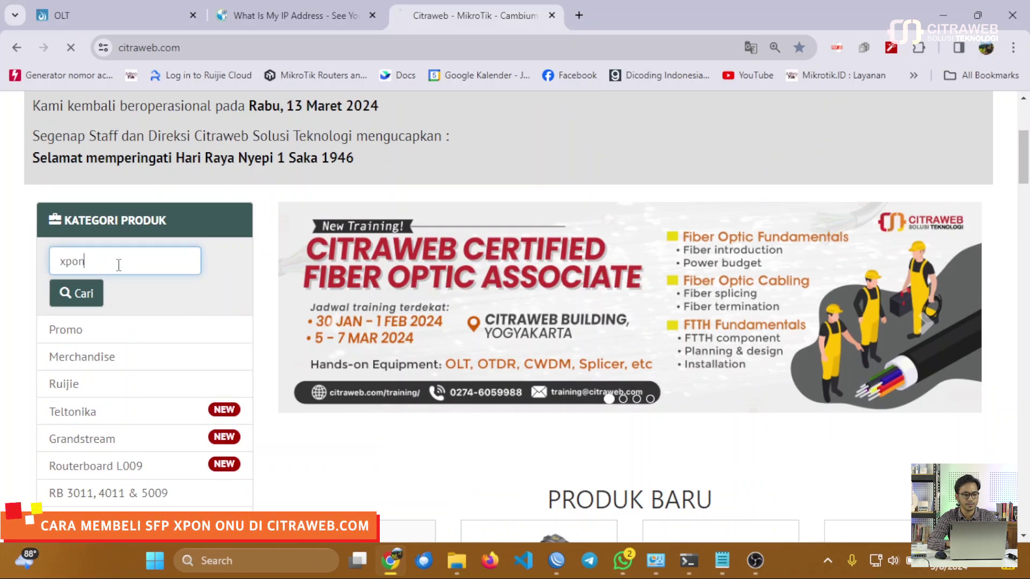
scroll(118, 264, down, 7)
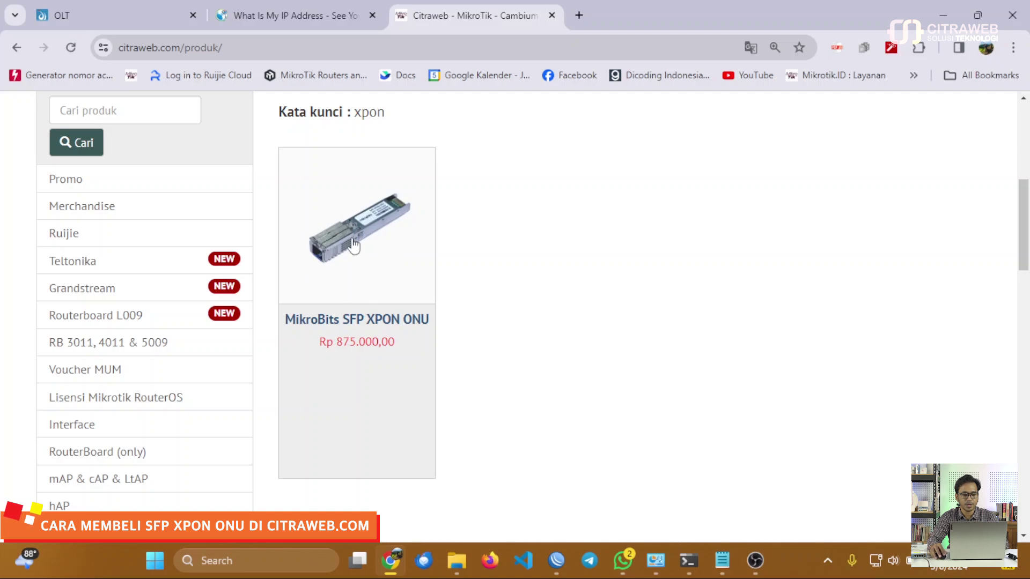
click(351, 259)
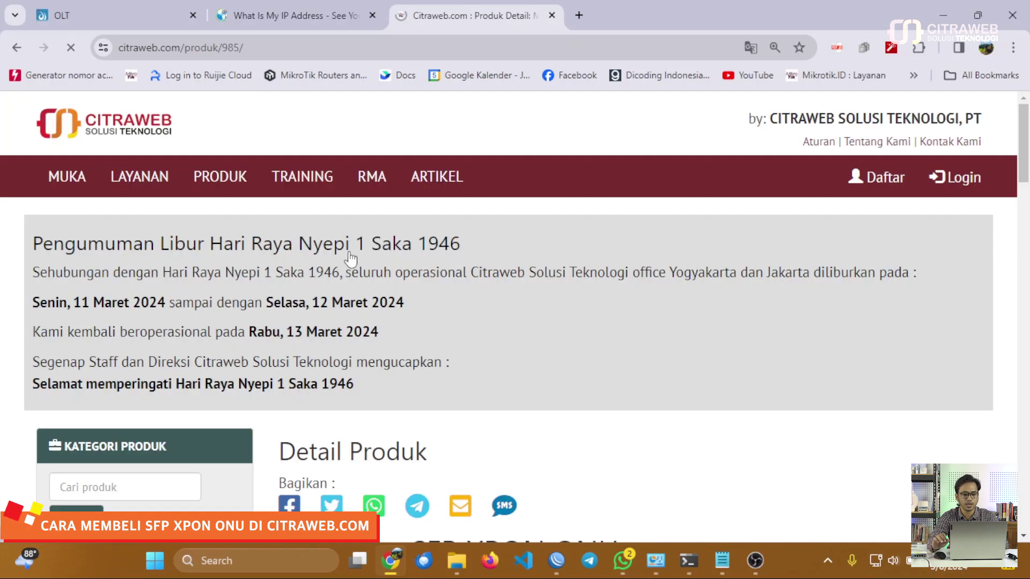
In the Pilih Varian dropdown, try C-DATA, then settle on HUAWEI.
scroll(351, 260, down, 5)
scroll(351, 260, down, 1)
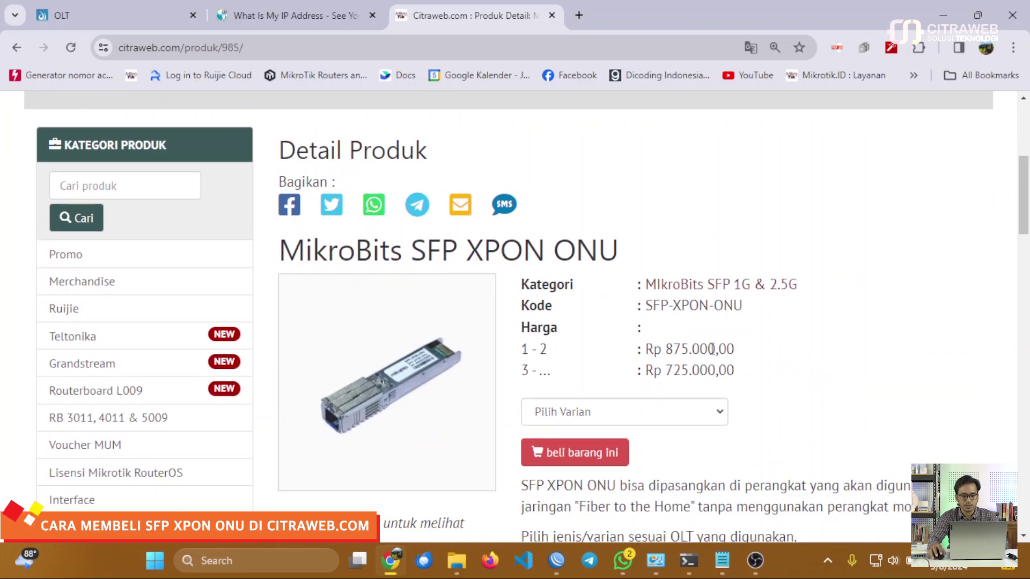
scroll(712, 349, down, 1)
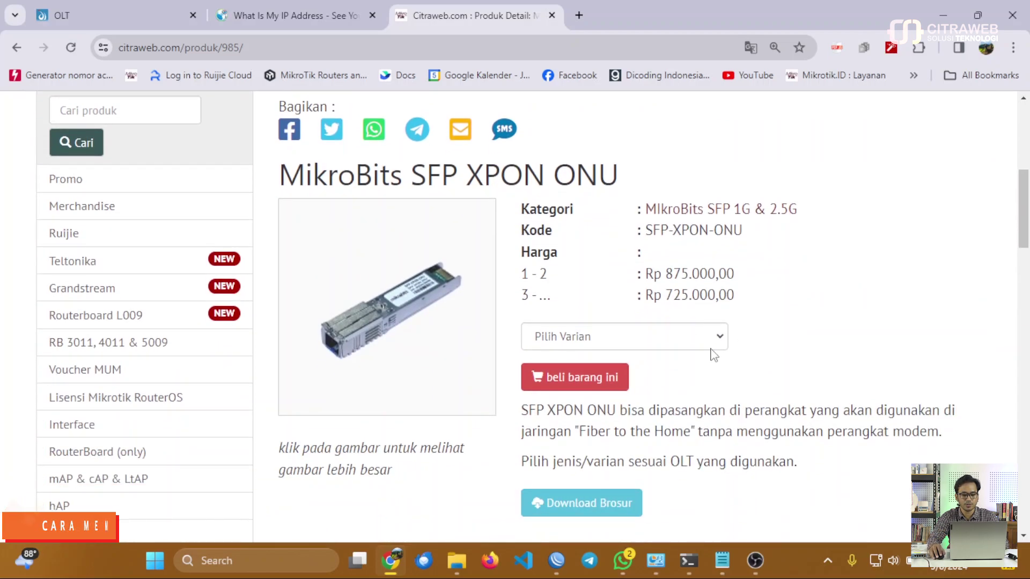
click(714, 344)
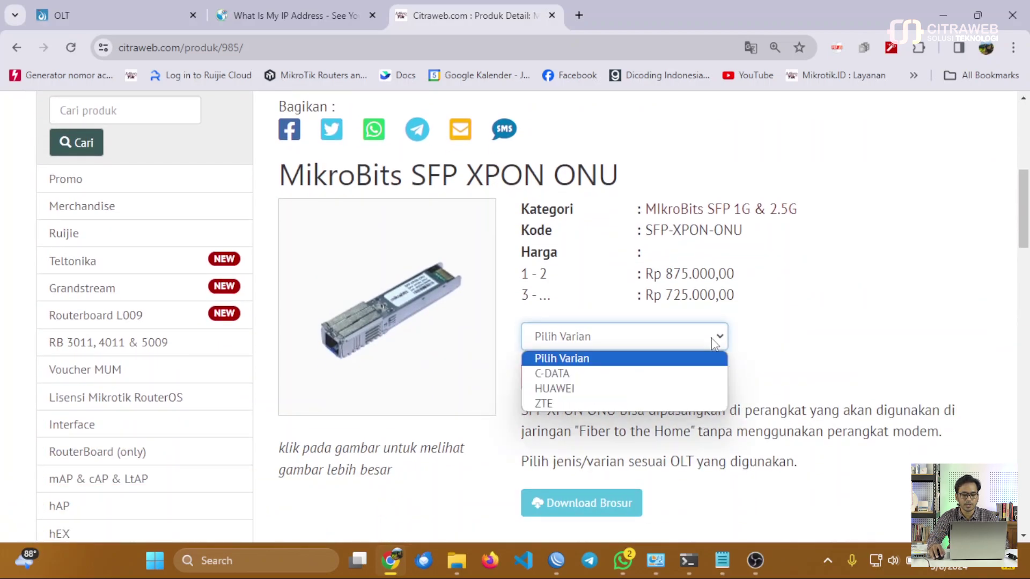
click(711, 371)
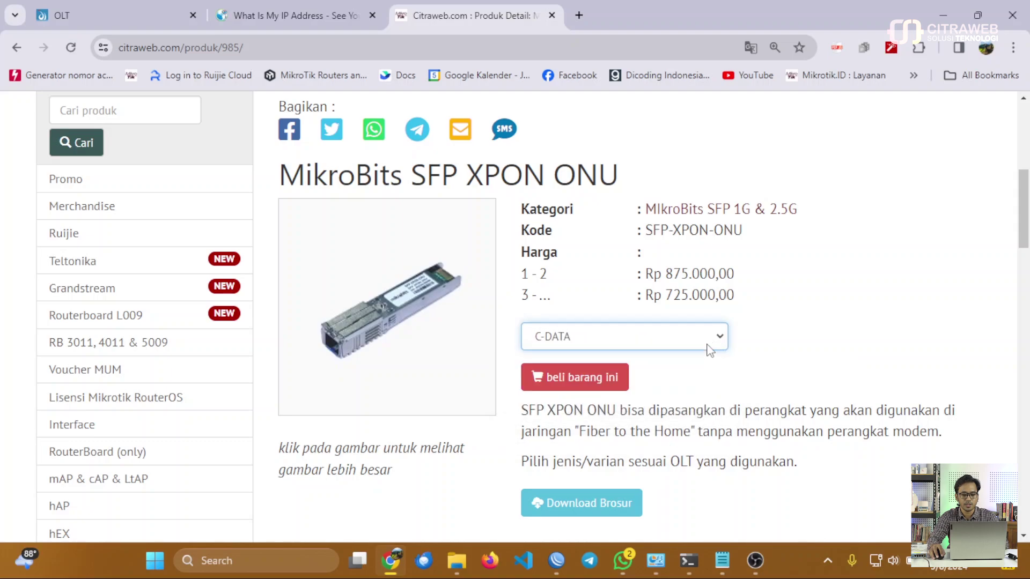
click(709, 350)
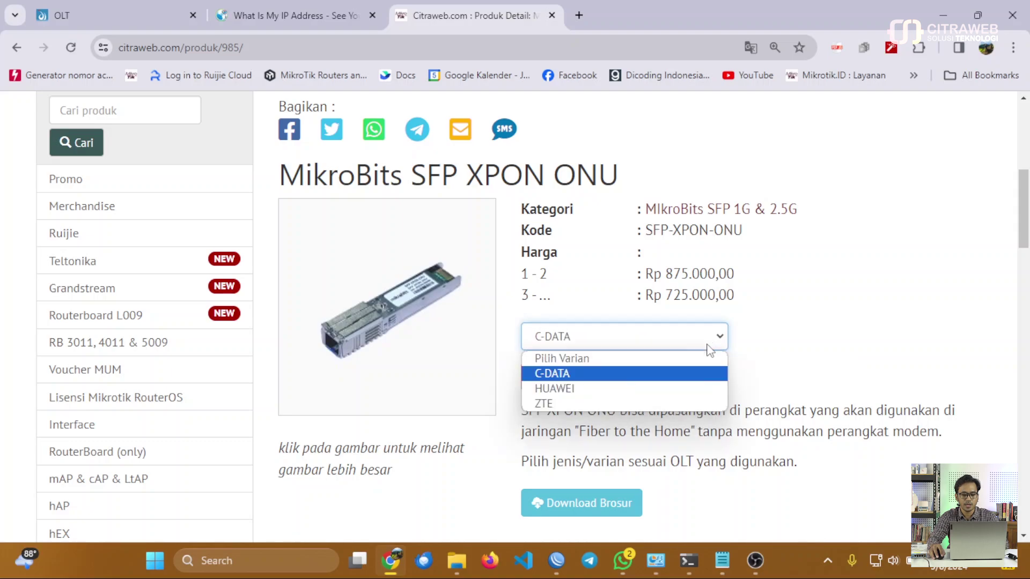
click(699, 388)
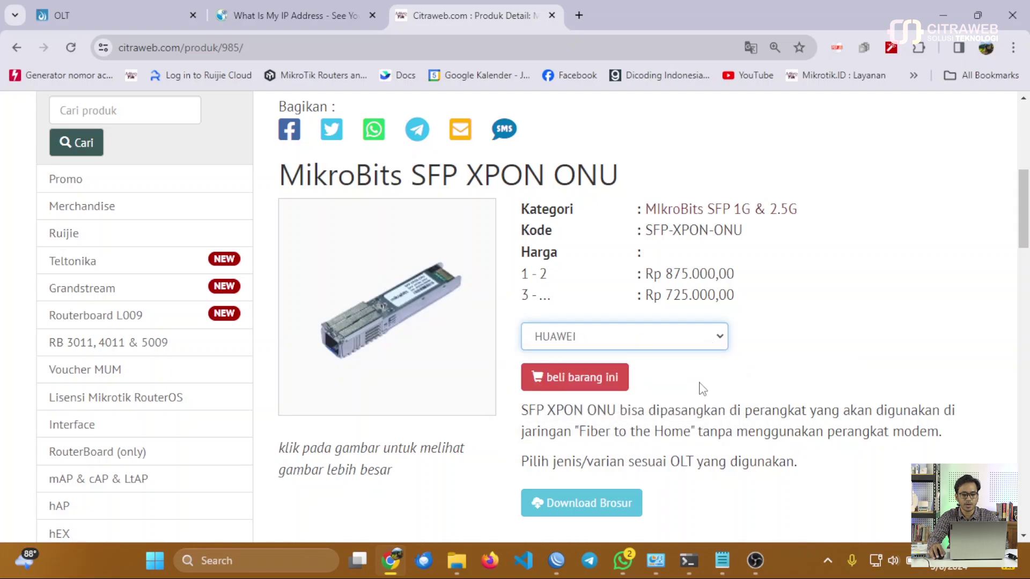
click(700, 344)
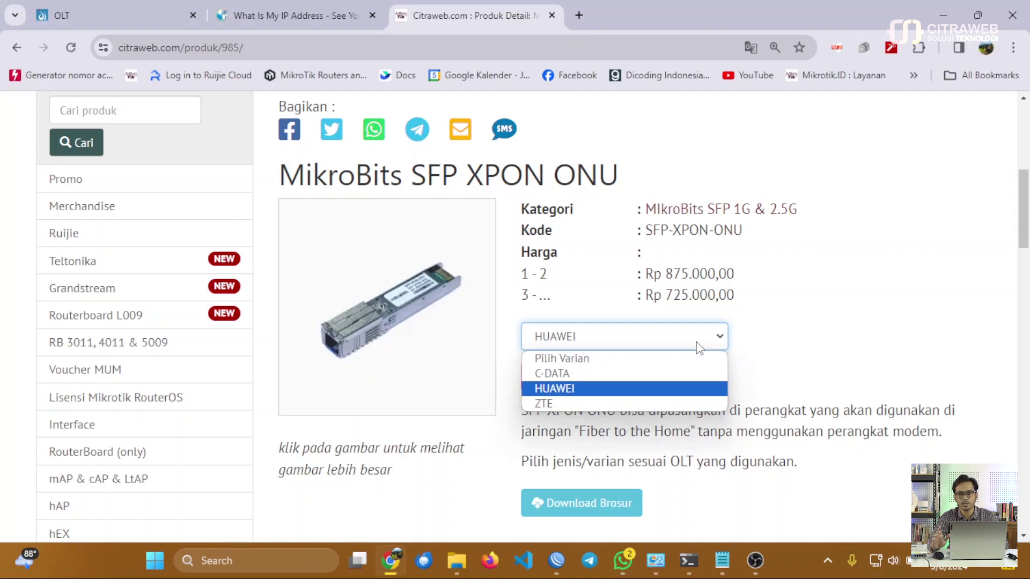